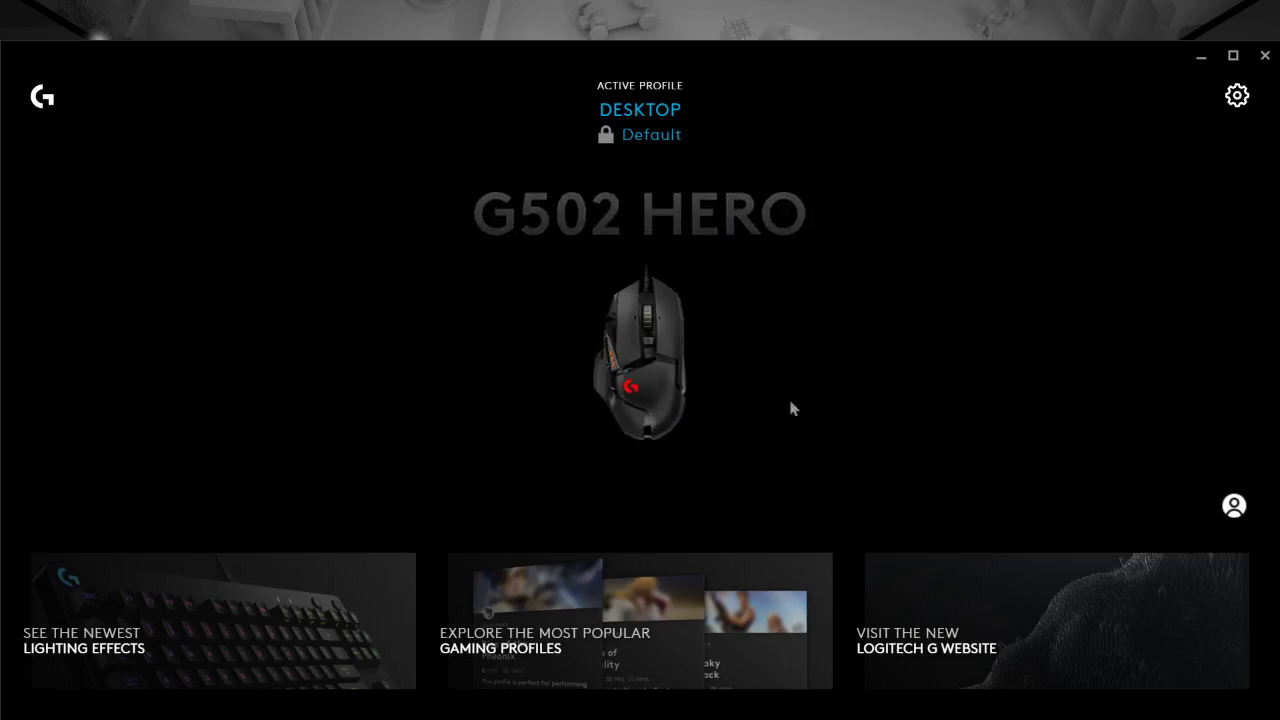
Step: Open the G502 HERO's device settings, landing on its LIGHTSYNC lighting page
{"action": "left_click", "coordinate": [677, 305]}
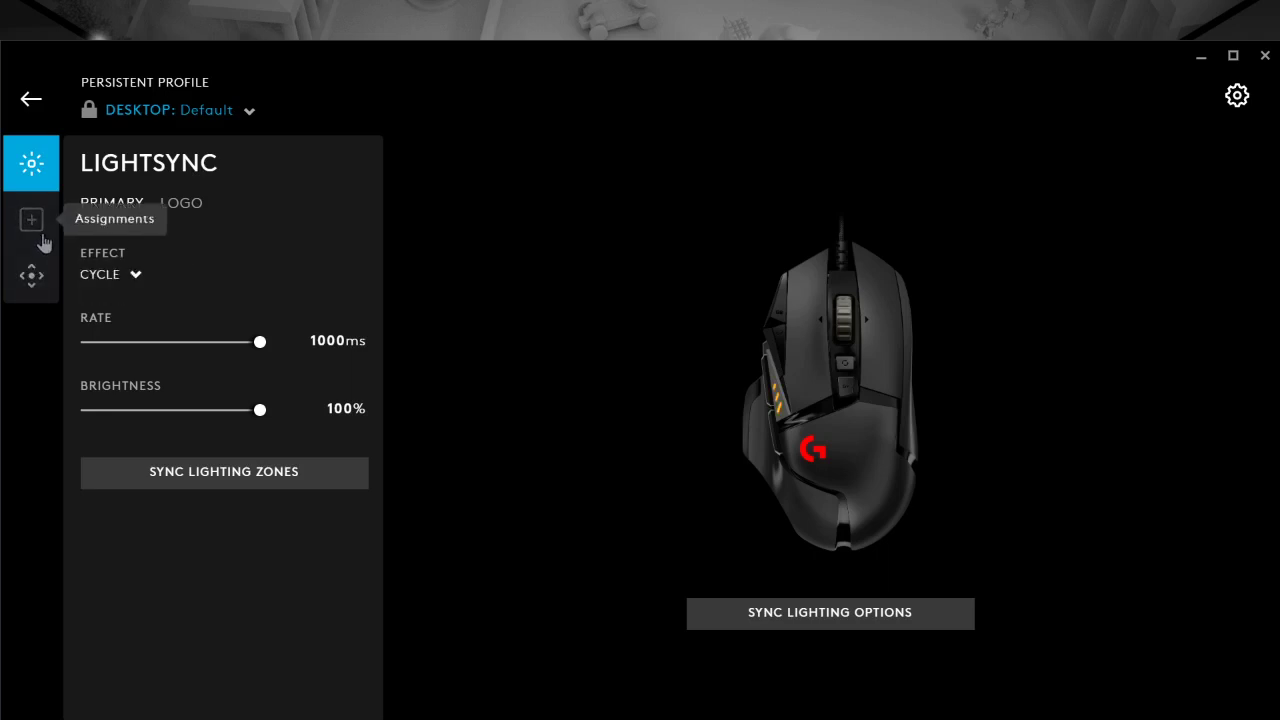
Step: Show the G502 HERO's Assignments page with the empty Macros list
{"action": "left_click", "coordinate": [31, 219]}
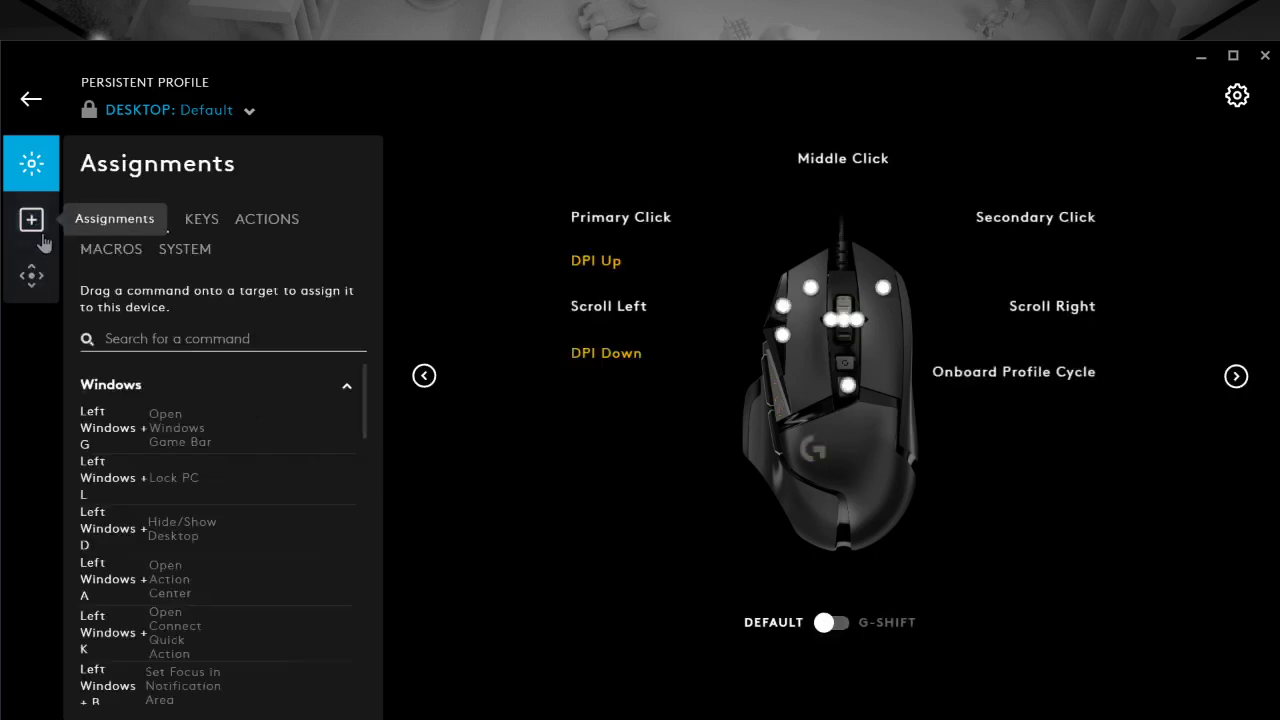
{"action": "left_click", "coordinate": [112, 250]}
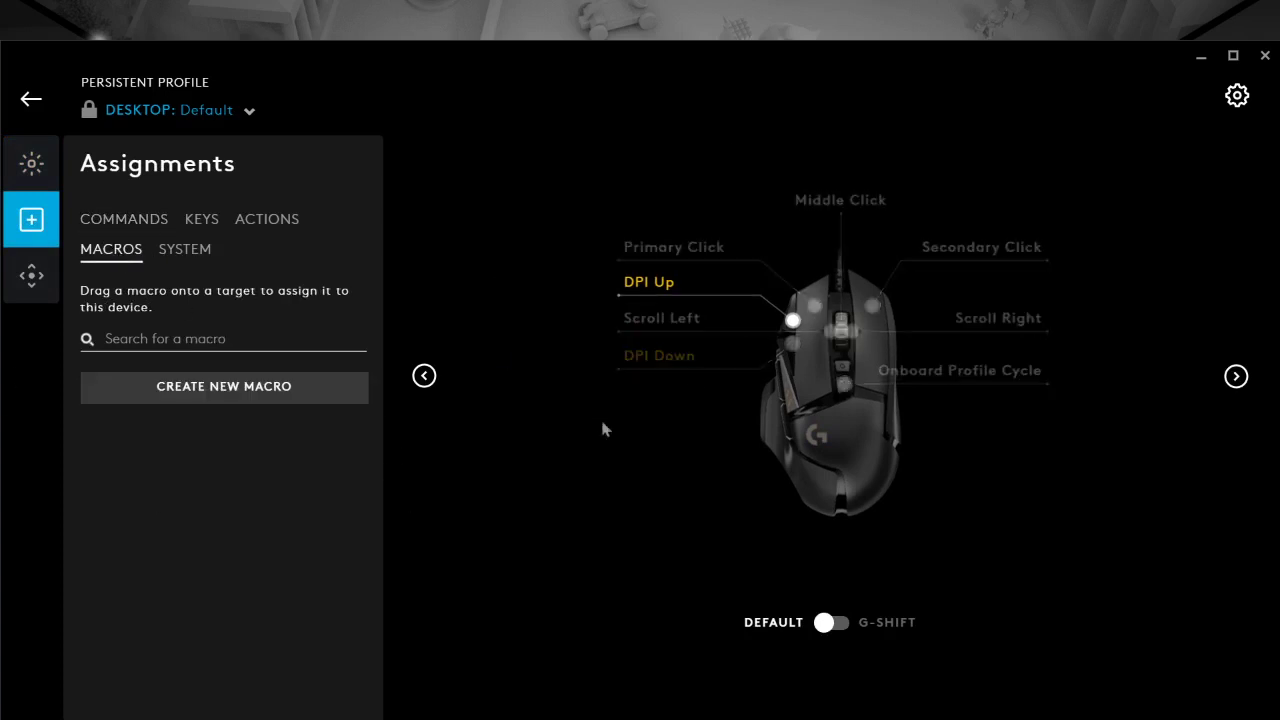
{"action": "left_click", "coordinate": [31, 99]}
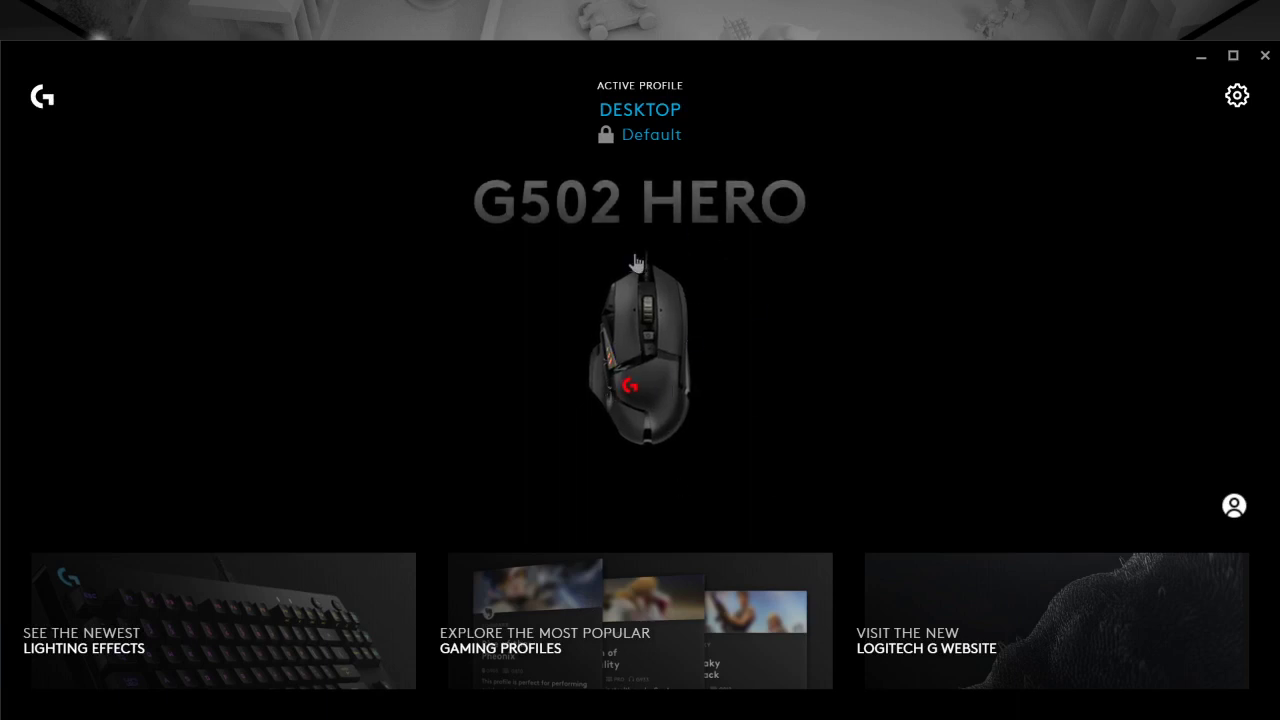
{"action": "left_click", "coordinate": [657, 333]}
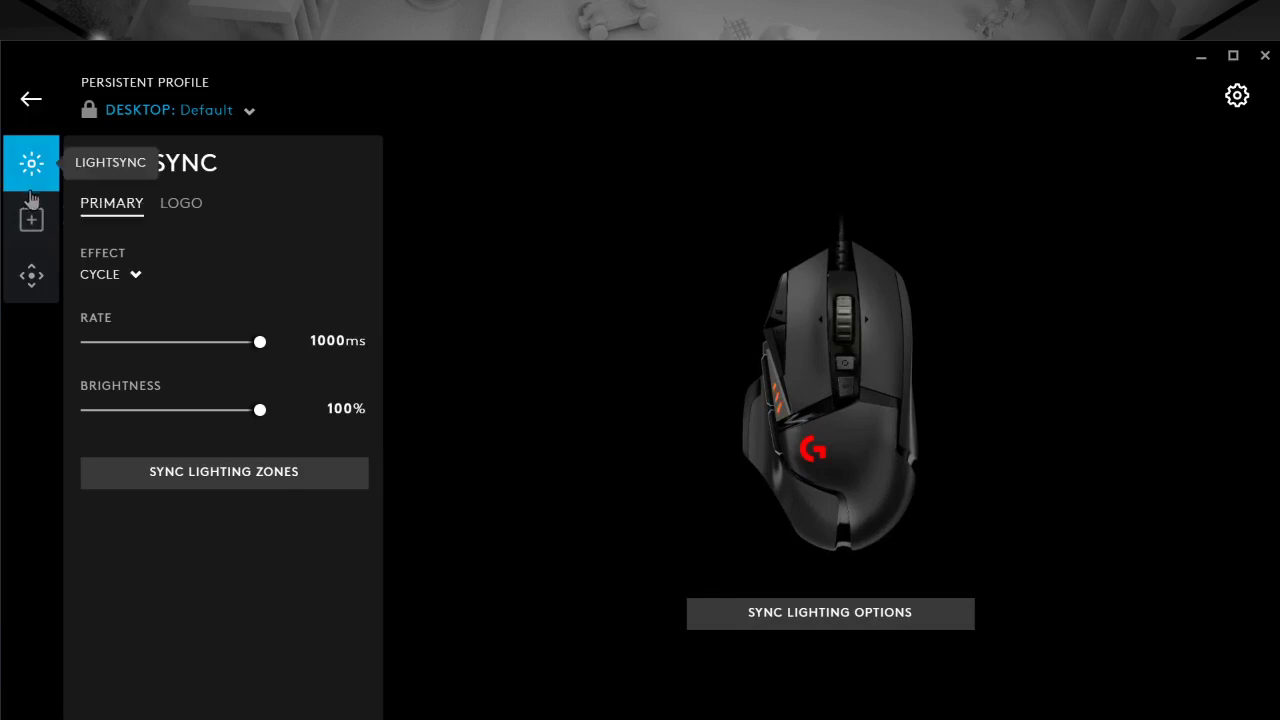
{"action": "left_click", "coordinate": [31, 222]}
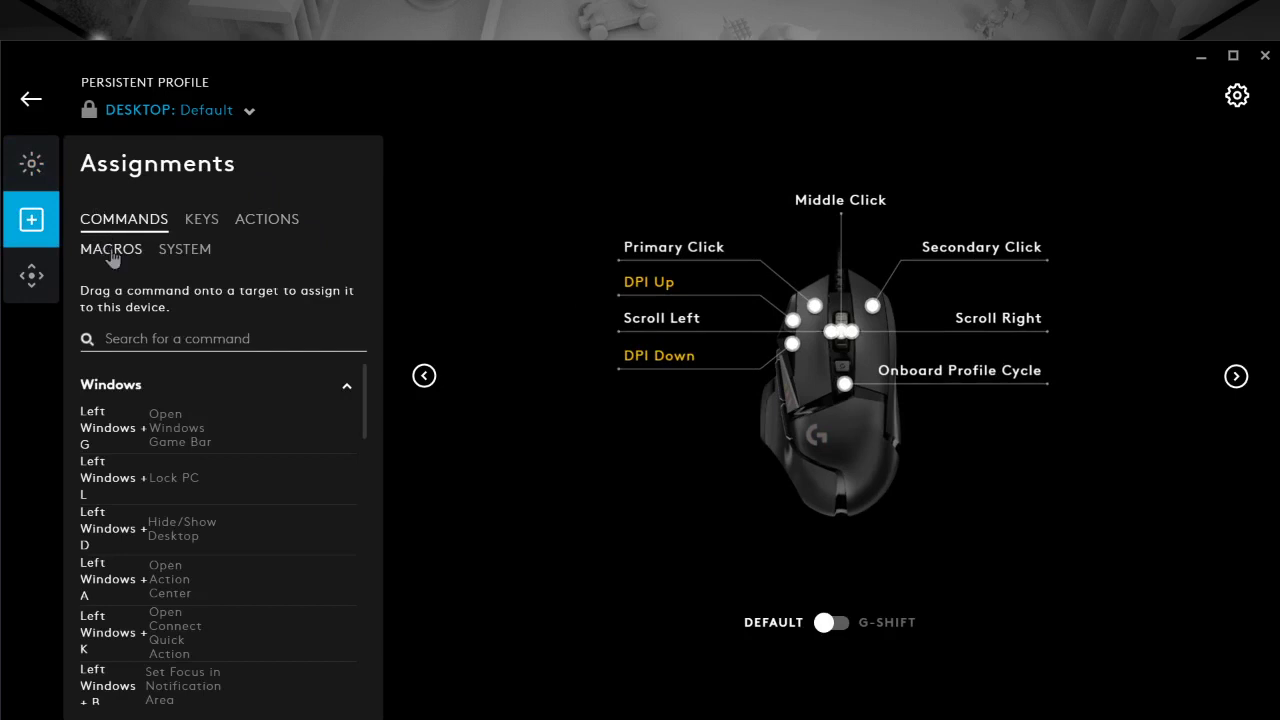
{"action": "left_click", "coordinate": [112, 255]}
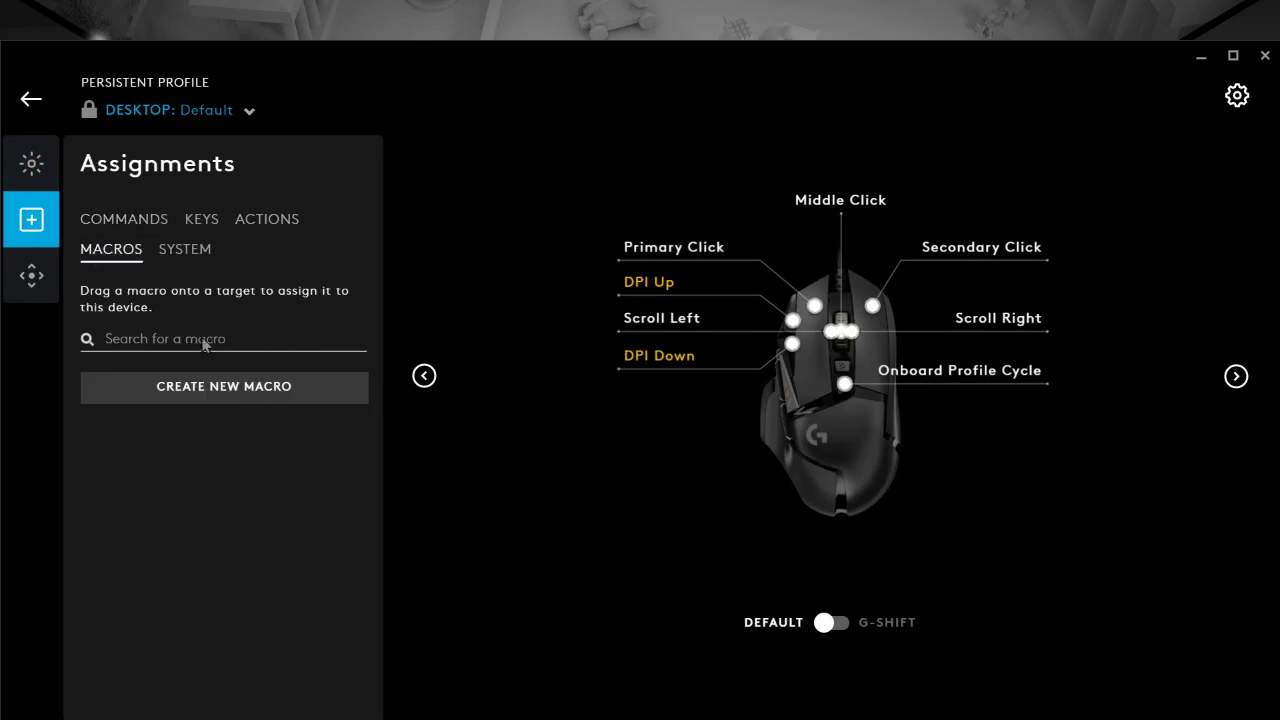
Step: Create a new macro named 'Double Click' set to No Repeat
{"action": "left_click", "coordinate": [125, 398]}
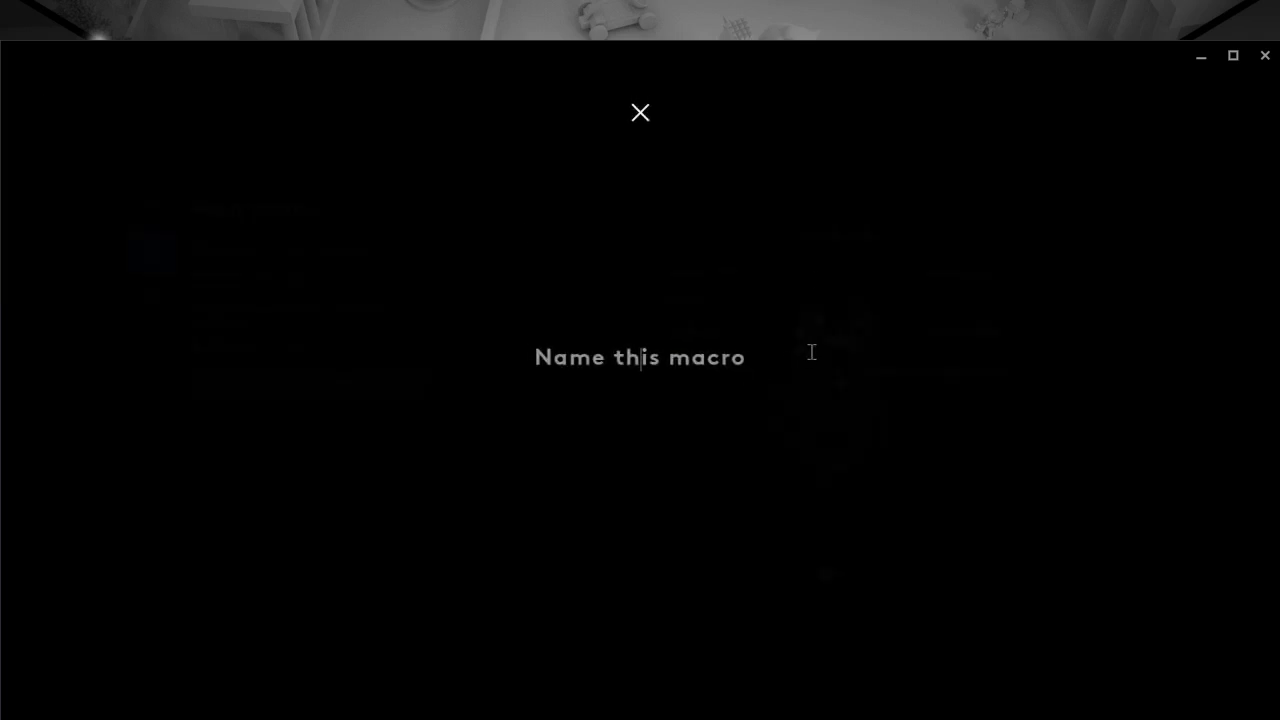
{"action": "type", "text": "Double Click"}
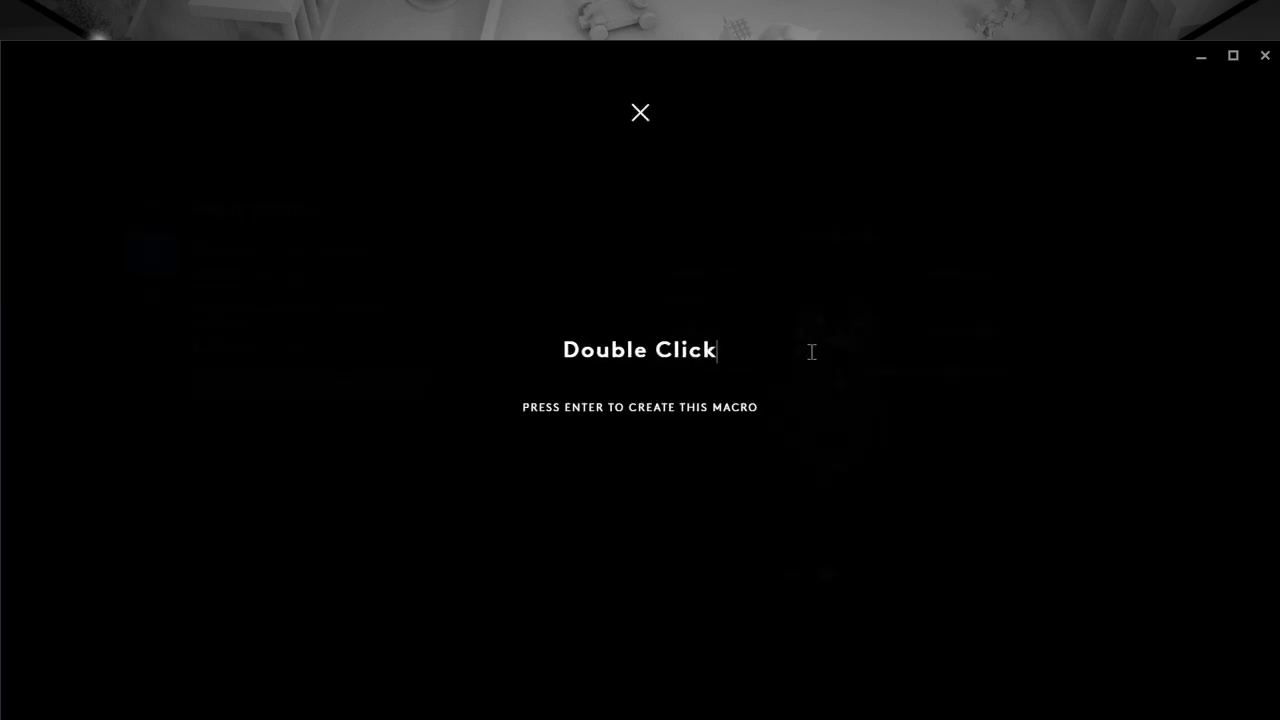
{"action": "key", "text": "Return"}
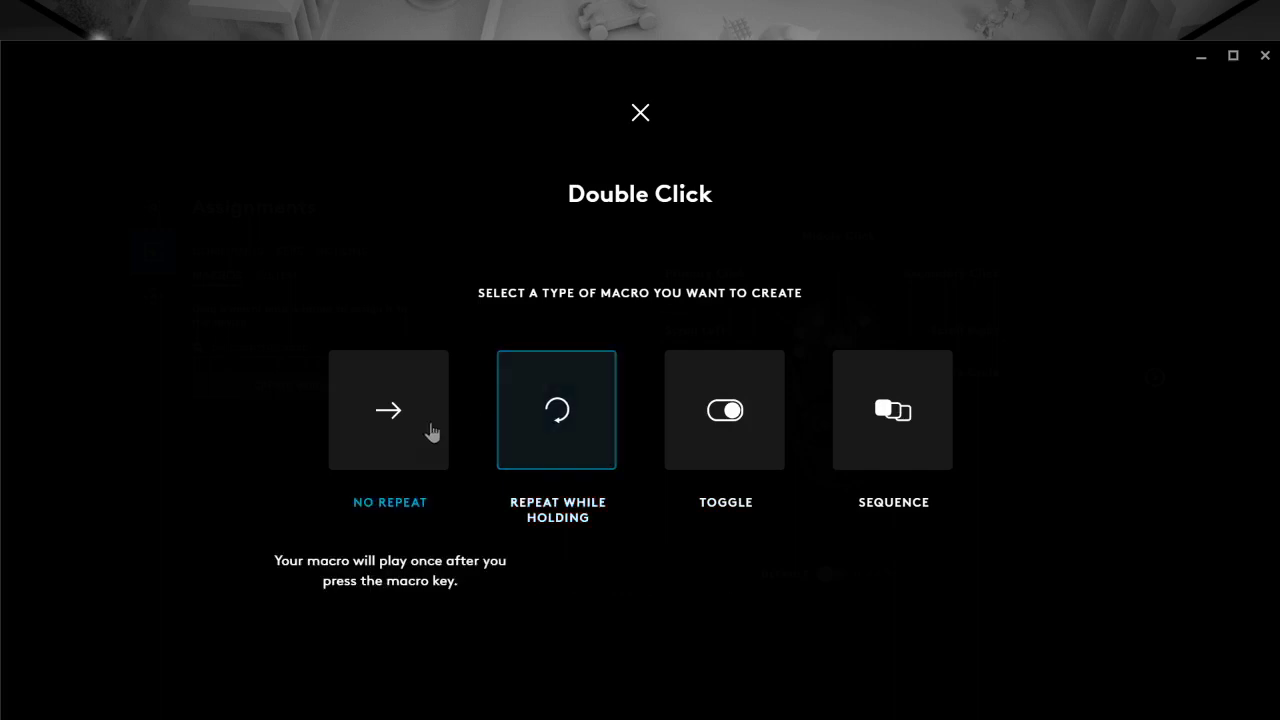
{"action": "left_click", "coordinate": [366, 394]}
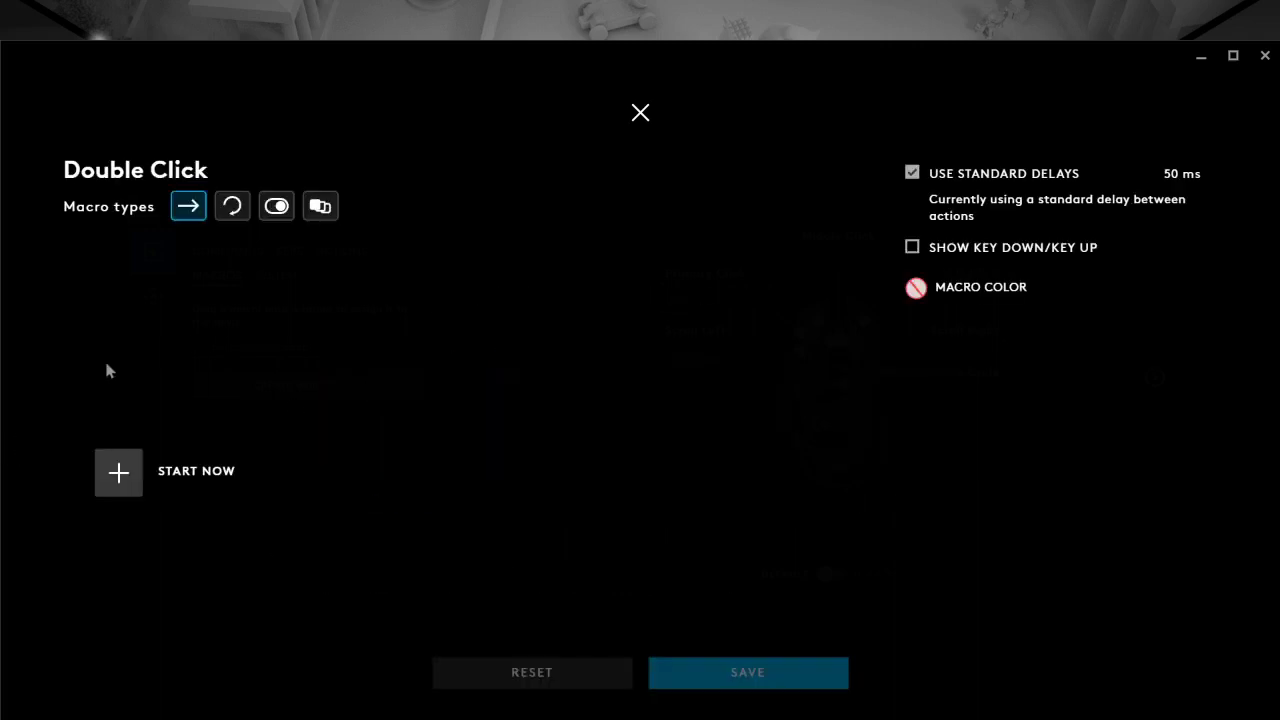
Step: Record a double click into the Double Click macro and save it
{"action": "left_click", "coordinate": [115, 477]}
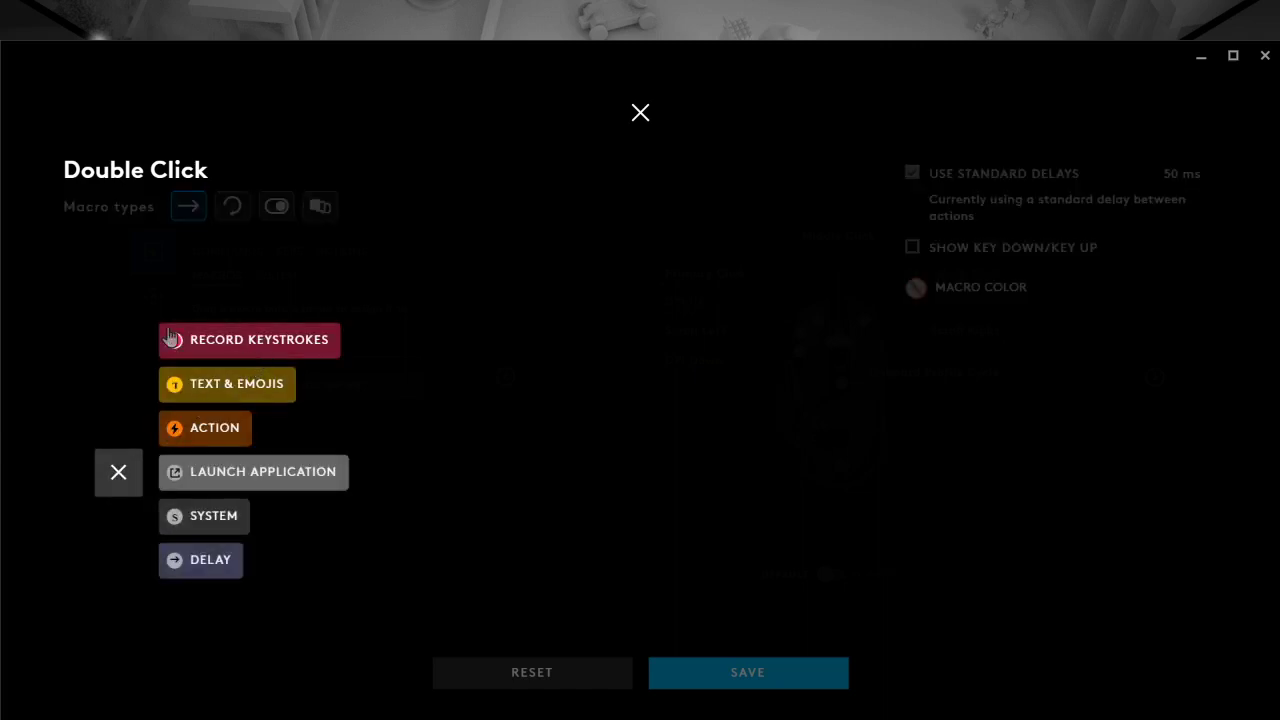
{"action": "left_click", "coordinate": [253, 339]}
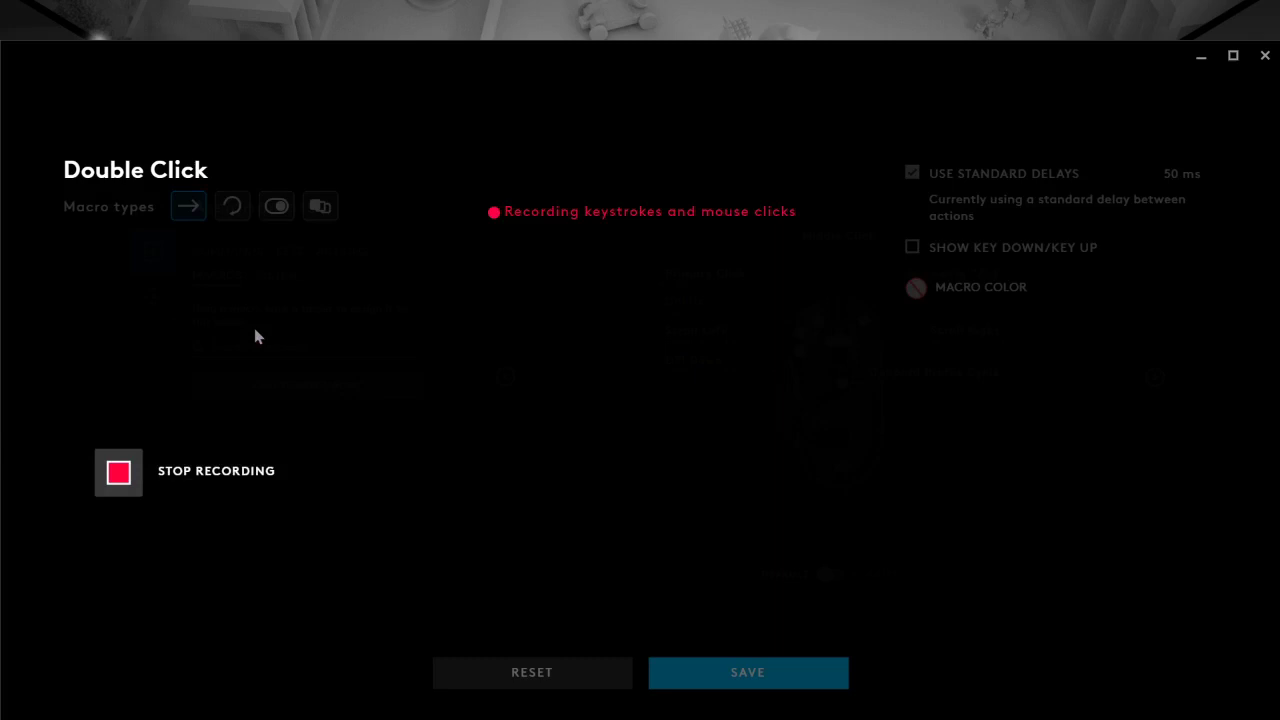
{"action": "left_click", "coordinate": [196, 597]}
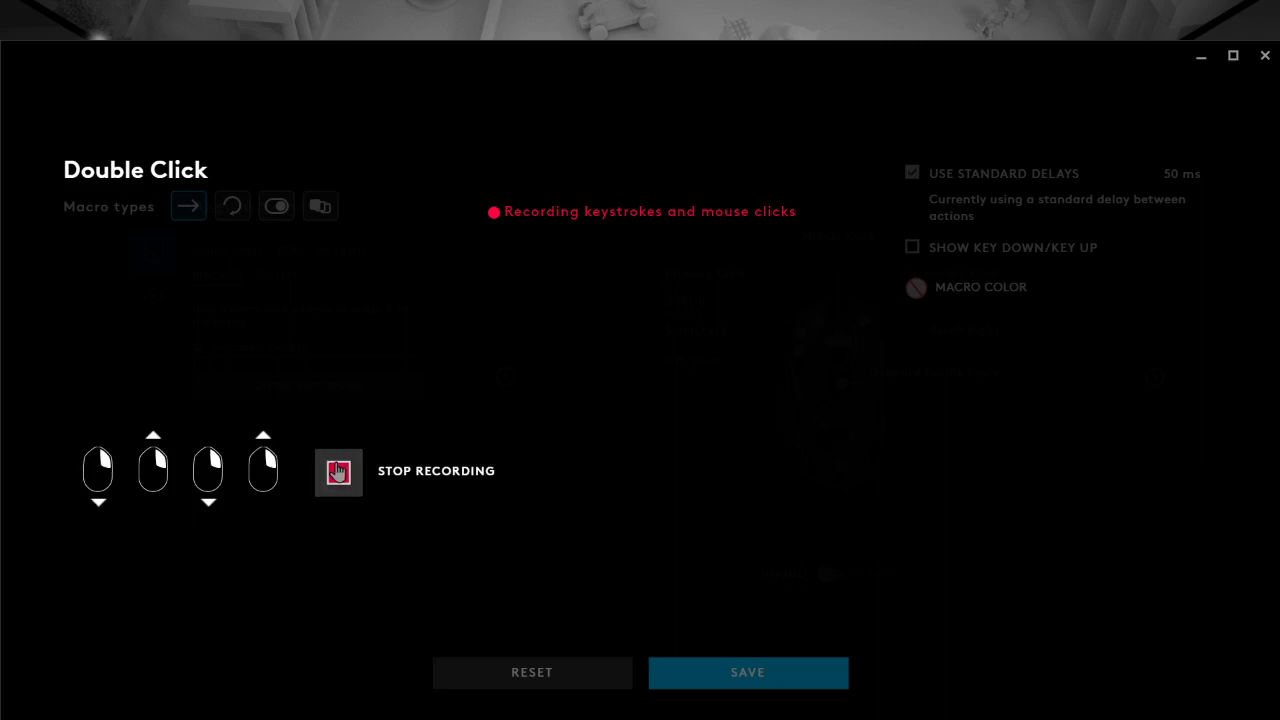
{"action": "left_click", "coordinate": [338, 472]}
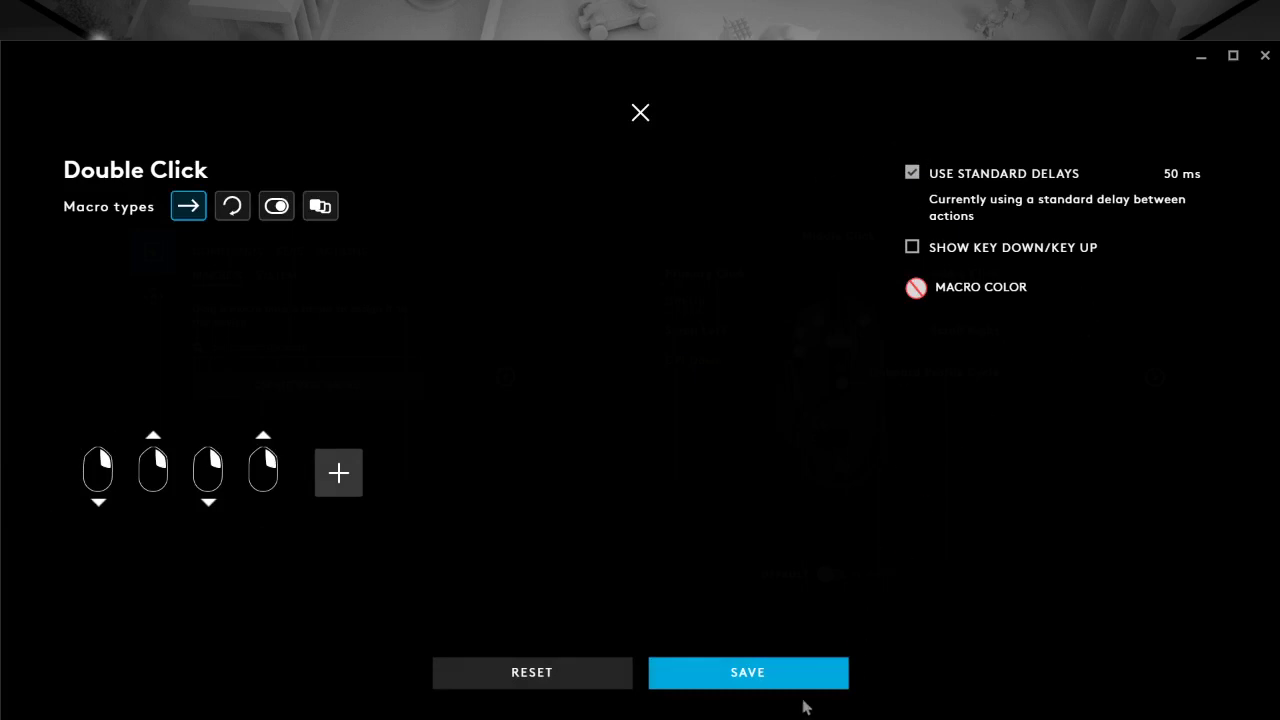
{"action": "left_click", "coordinate": [731, 671]}
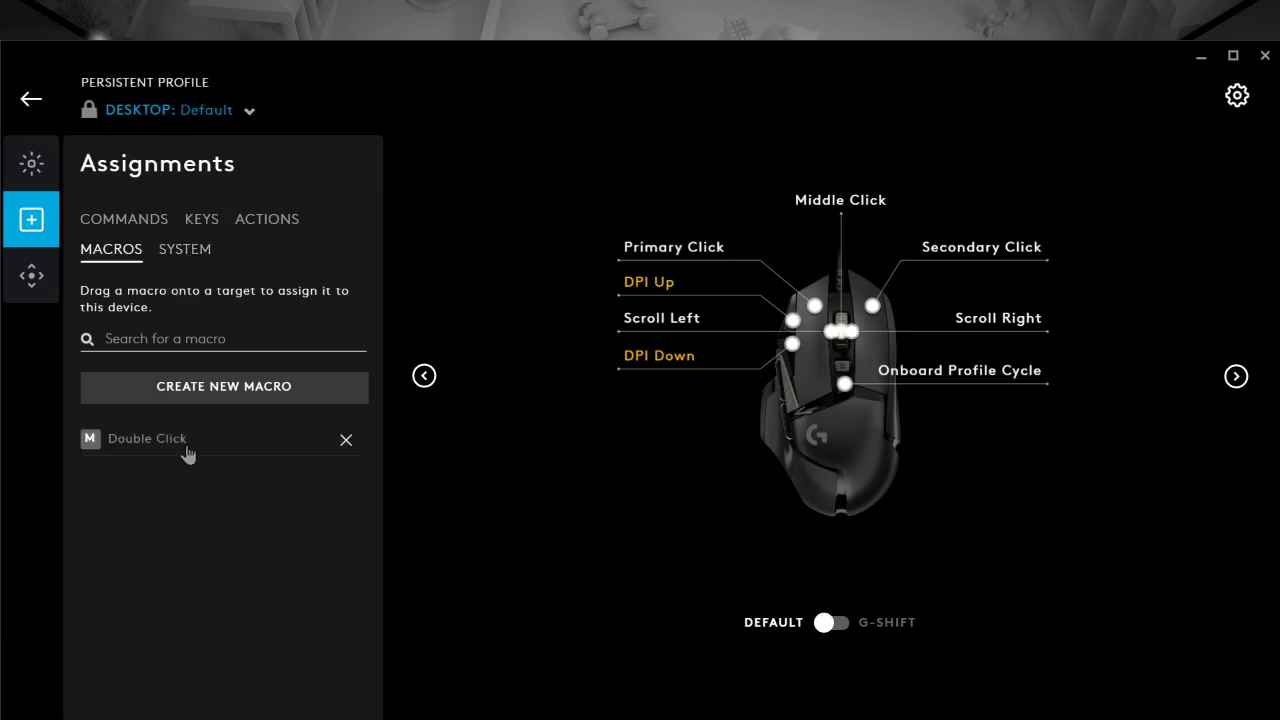
Step: Assign the Double Click macro to Secondary Click (G2) and begin another new macro
{"action": "left_click", "coordinate": [186, 448]}
{"action": "left_click", "coordinate": [638, 112]}
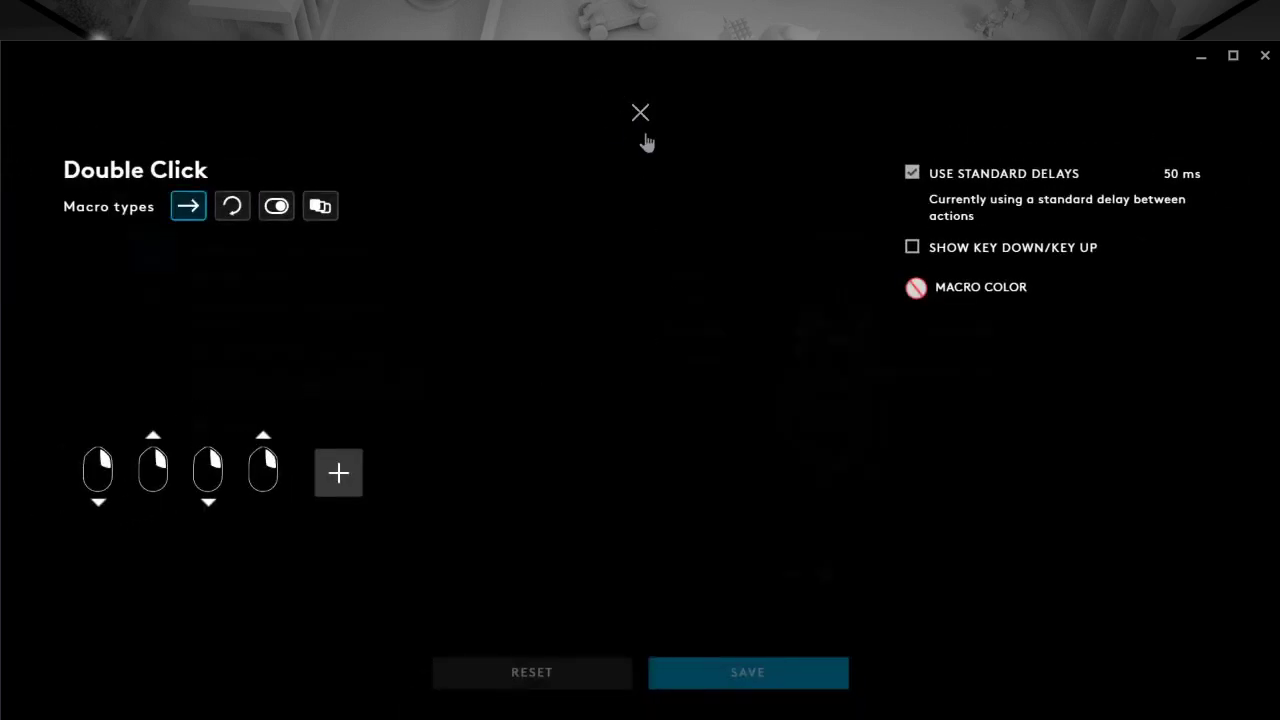
{"action": "left_click", "coordinate": [999, 257]}
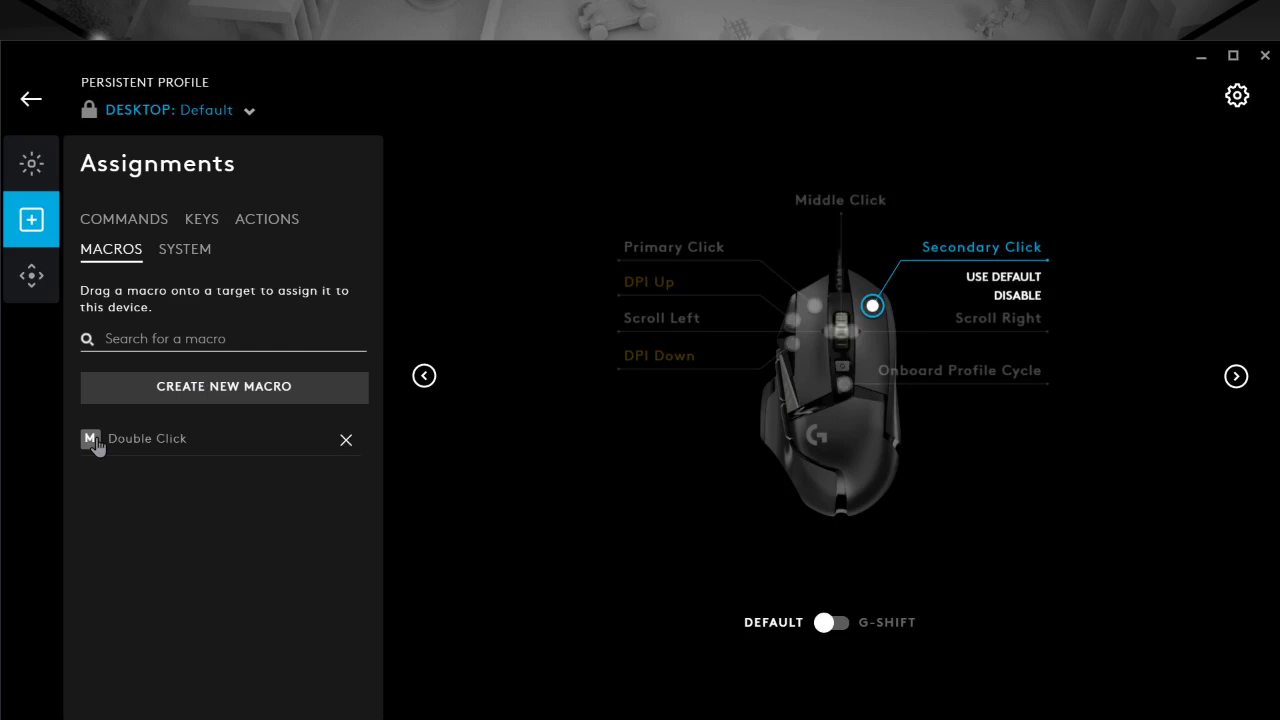
{"action": "left_click_drag", "start_coordinate": [92, 439], "coordinate": [975, 247]}
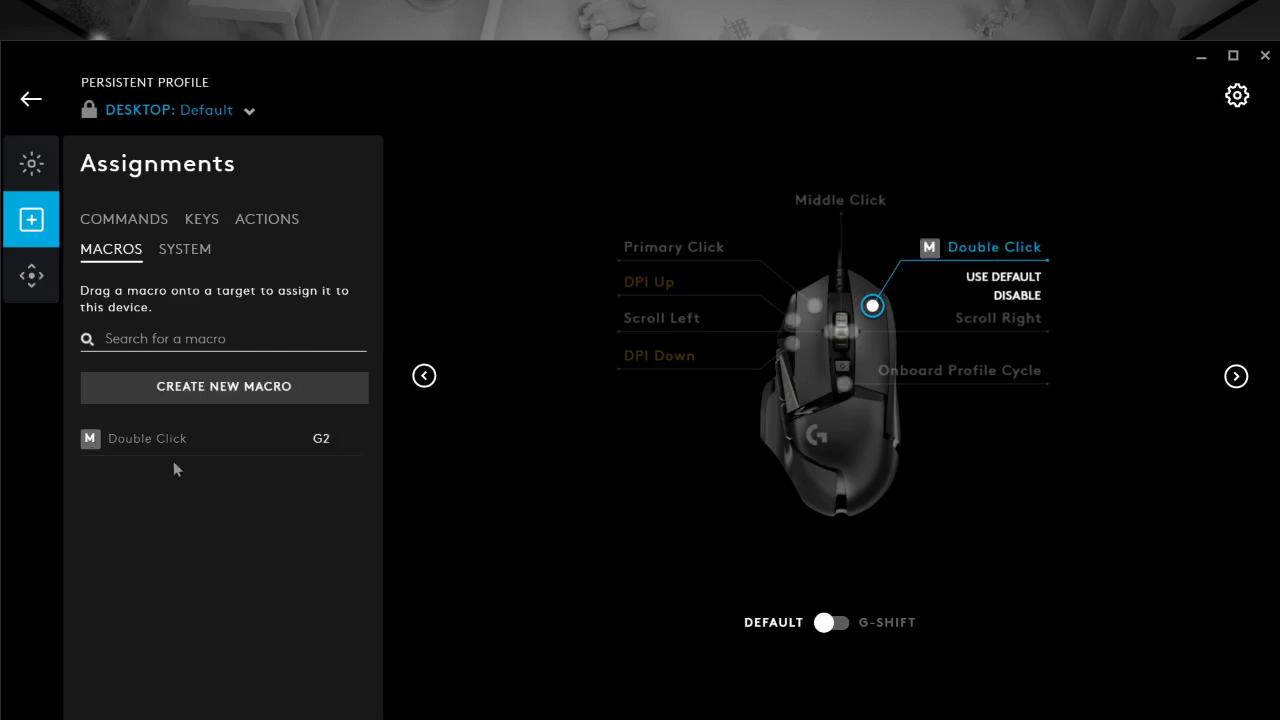
{"action": "left_click", "coordinate": [160, 388]}
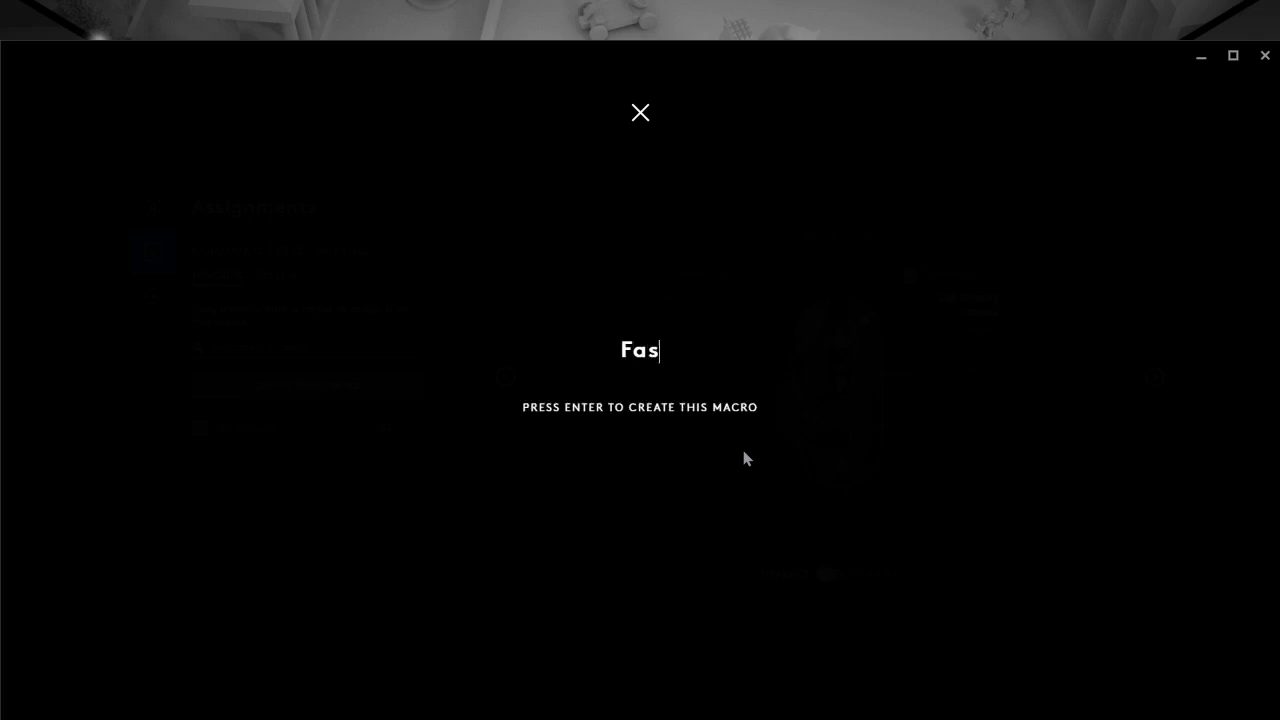
Step: Name the macro 'Faster Double Click', No Repeat, recorded delays, and record a double click
{"action": "type", "text": "ter Double Clic"}
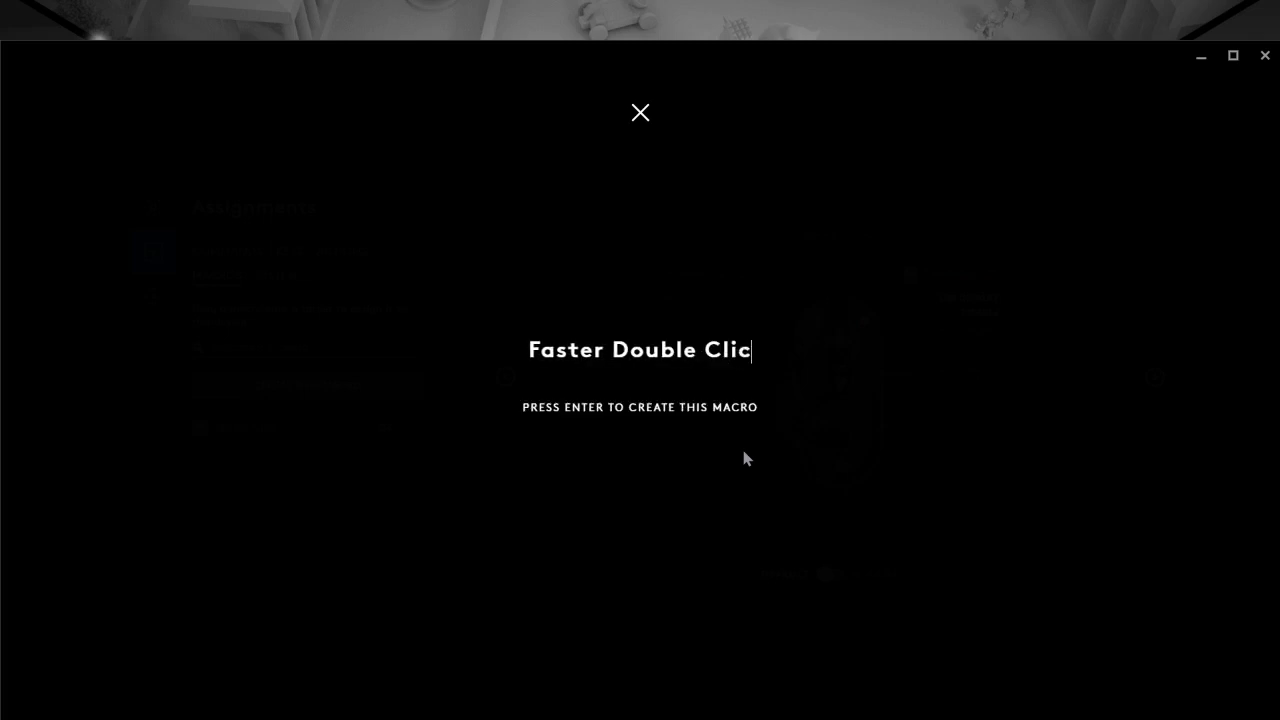
{"action": "type", "text": "k"}
{"action": "key", "text": "Return"}
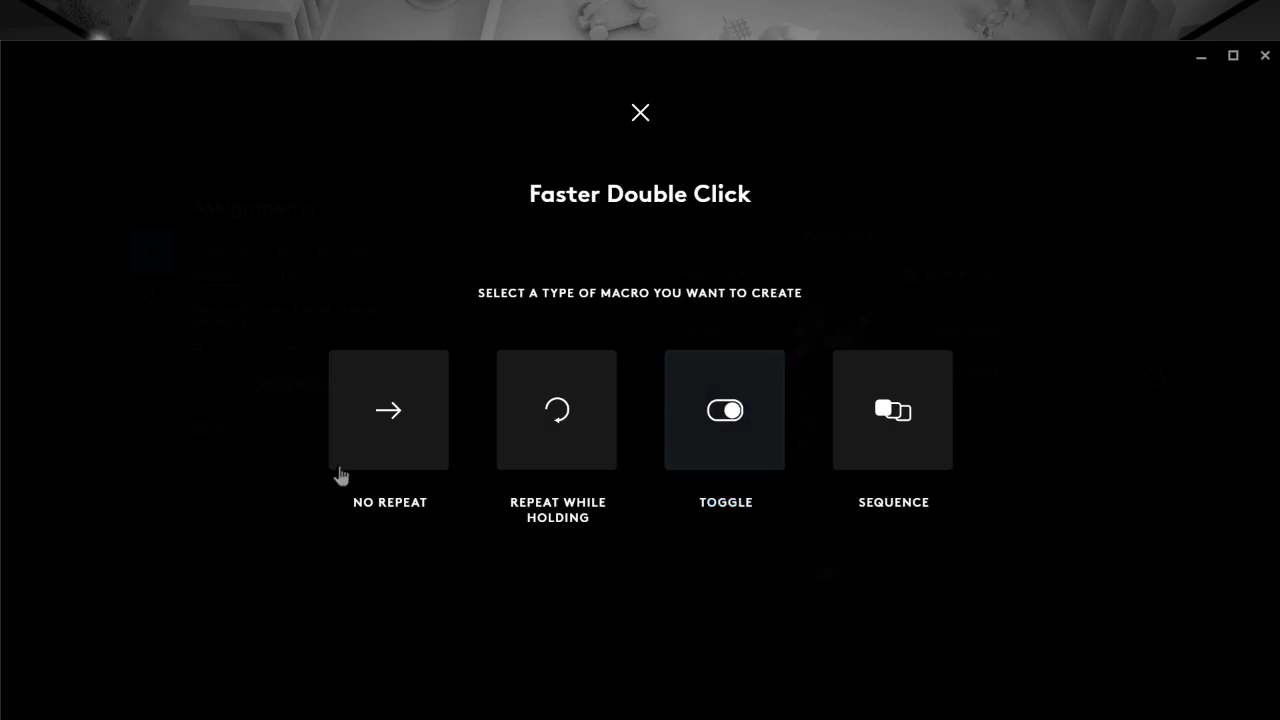
{"action": "left_click", "coordinate": [360, 423]}
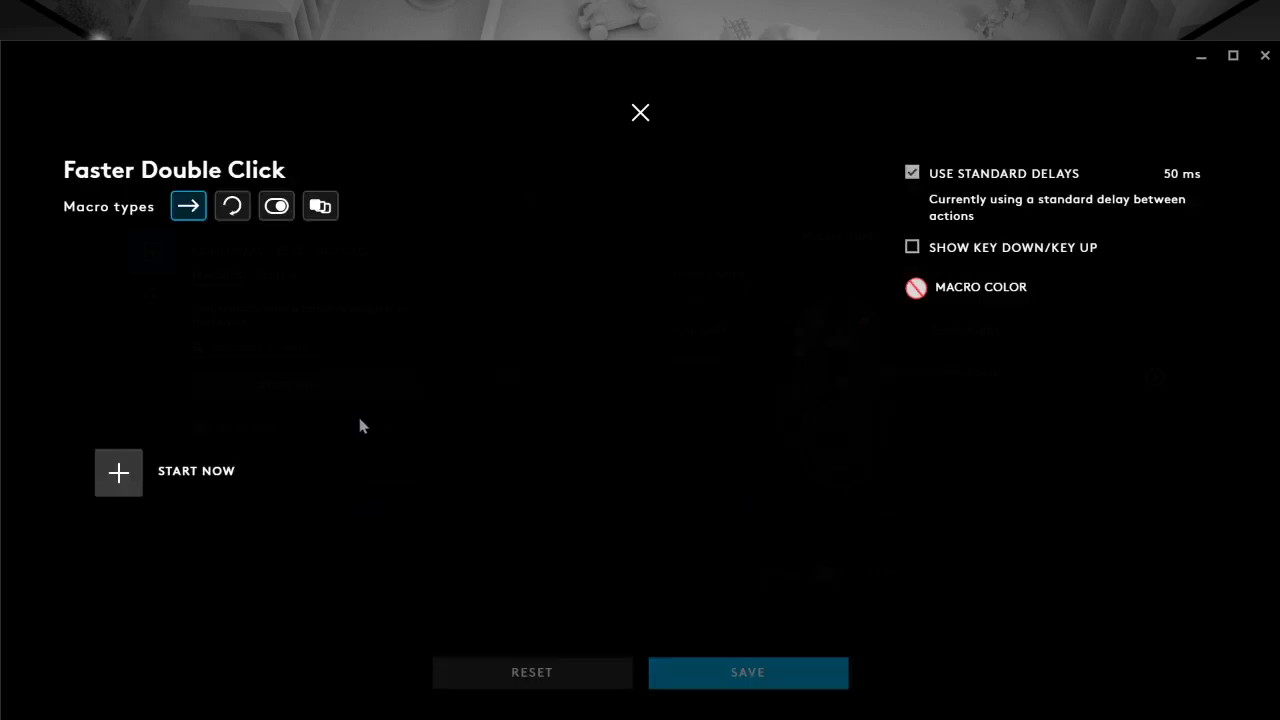
{"action": "left_click", "coordinate": [912, 173]}
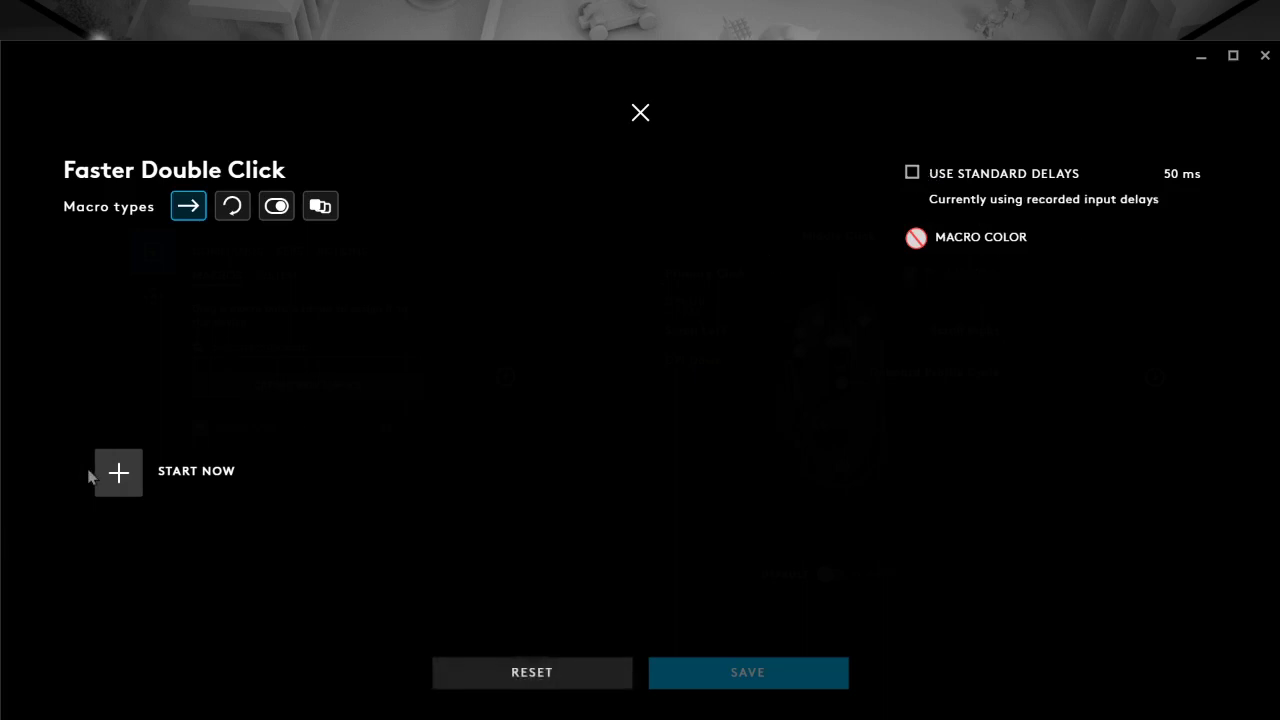
{"action": "left_click", "coordinate": [120, 473]}
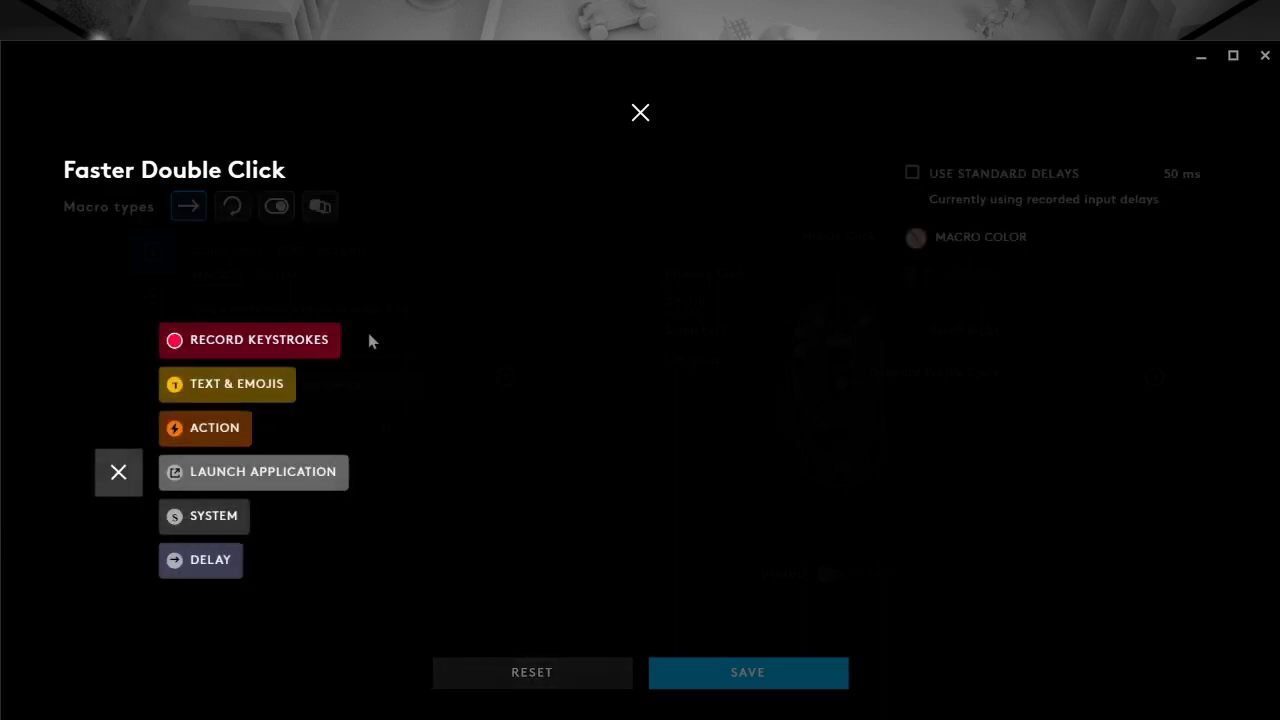
{"action": "left_click", "coordinate": [278, 343]}
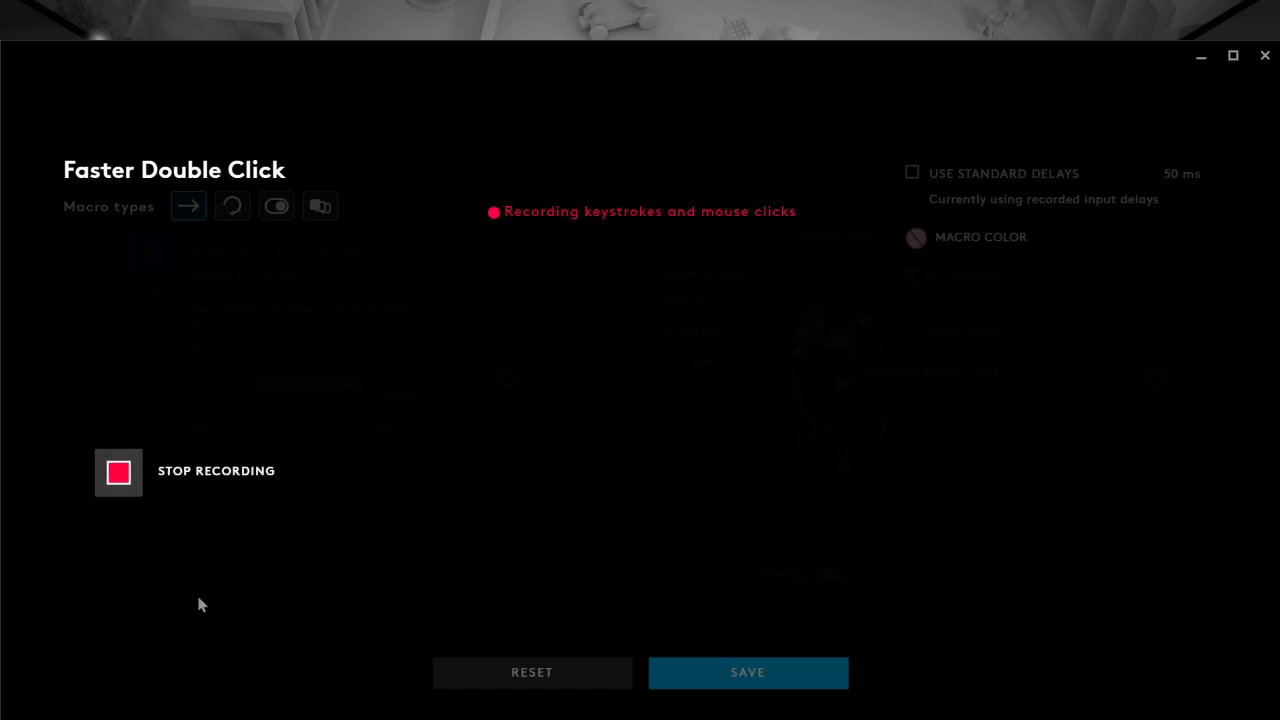
{"action": "double_click", "coordinate": [196, 591]}
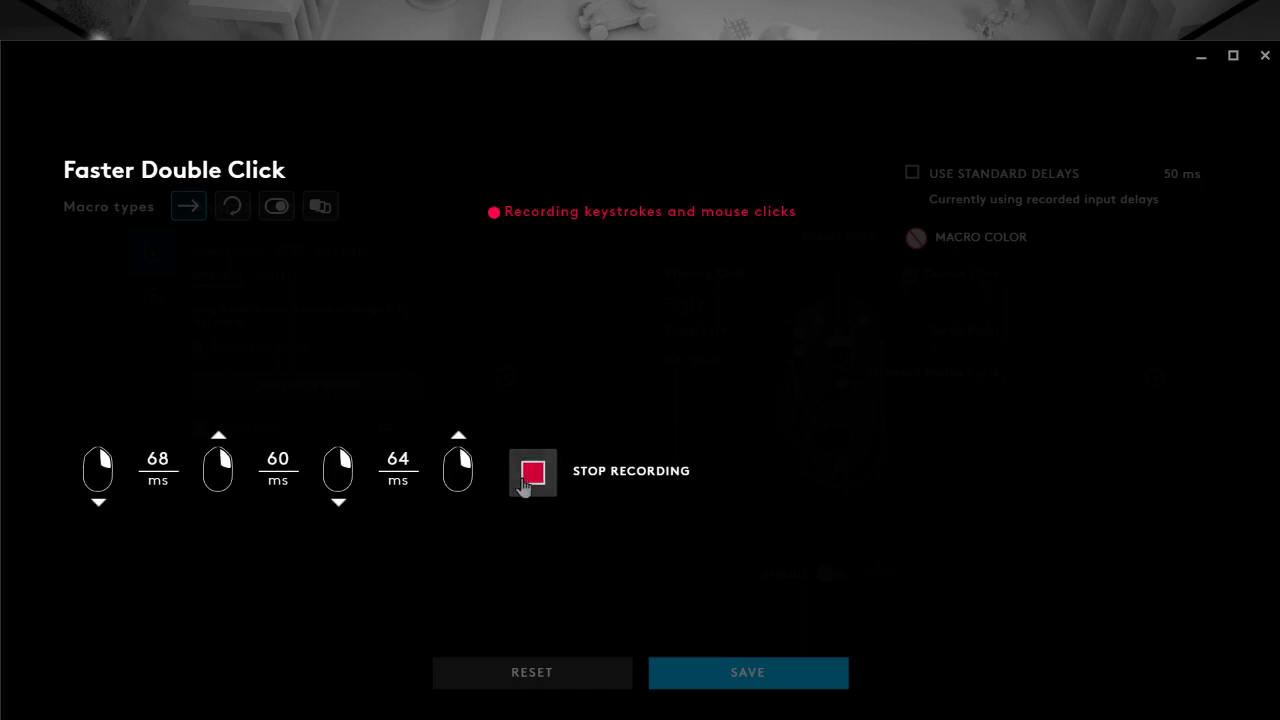
{"action": "left_click", "coordinate": [524, 484]}
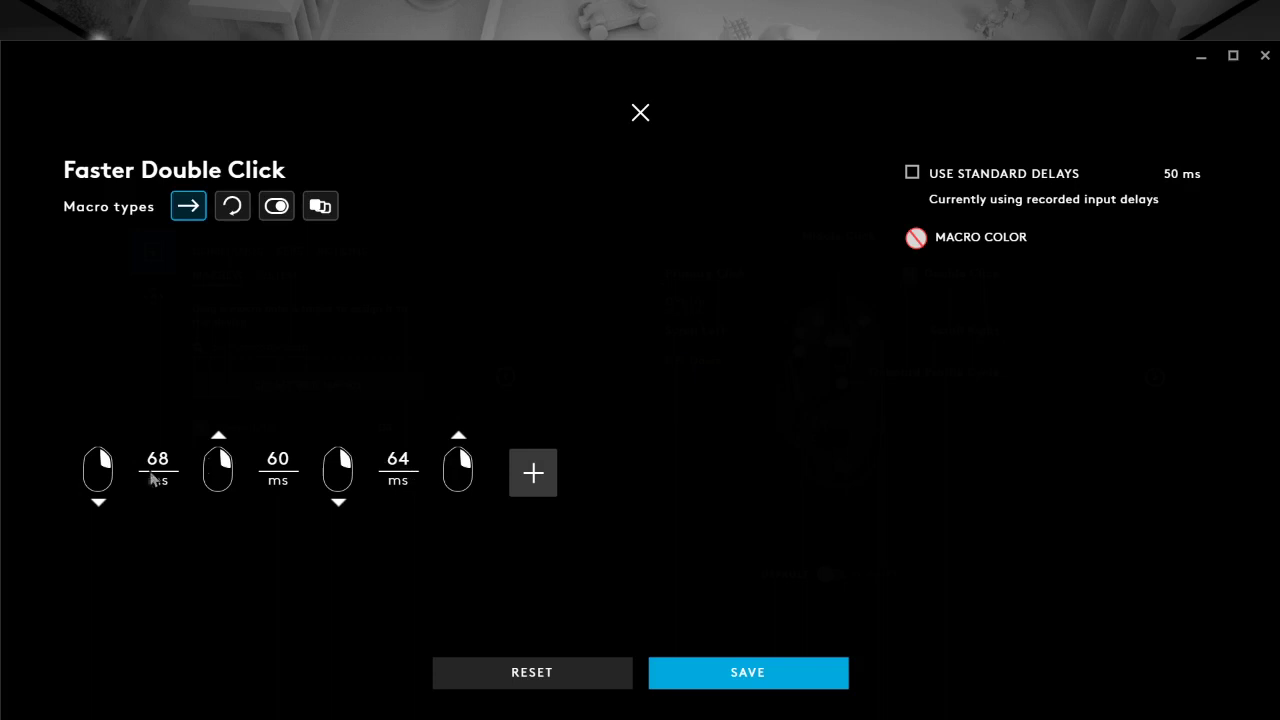
Step: Change all three delays (68, 60, 64 ms) to 5 ms
{"action": "left_click", "coordinate": [406, 455]}
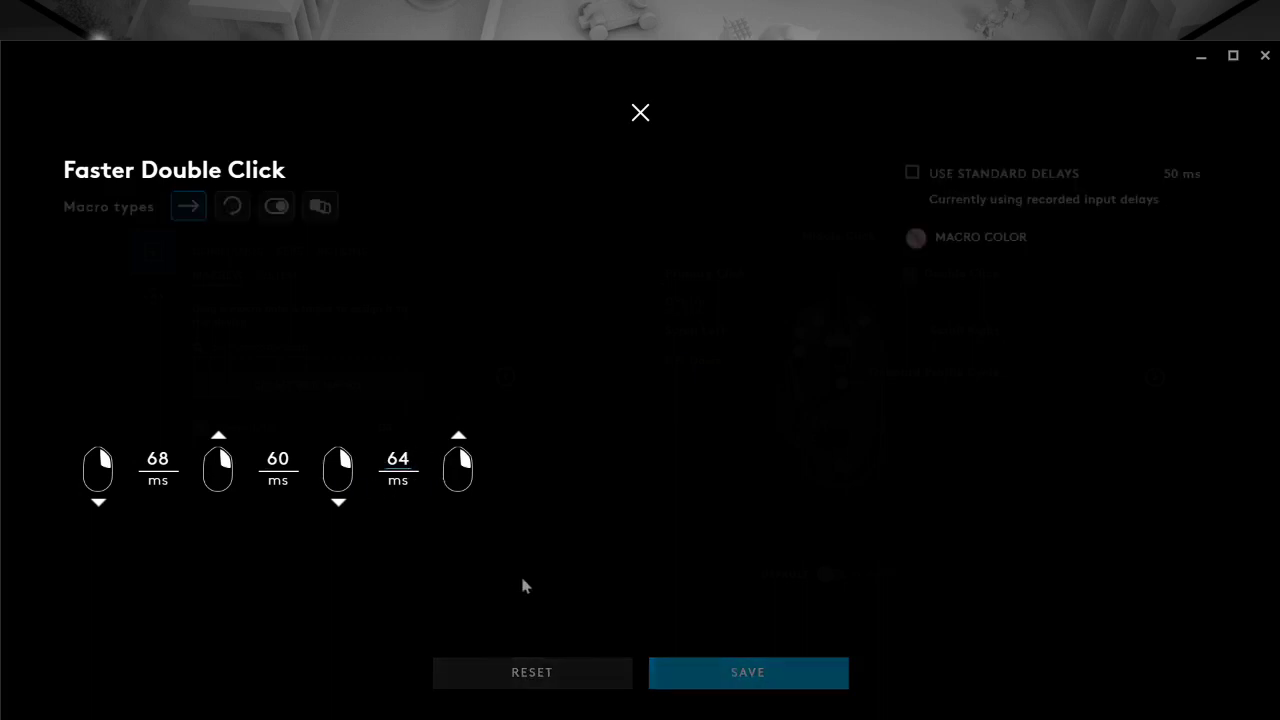
{"action": "key", "text": "BackSpace"}
{"action": "key", "text": "BackSpace"}
{"action": "type", "text": "5"}
{"action": "left_click", "coordinate": [524, 589]}
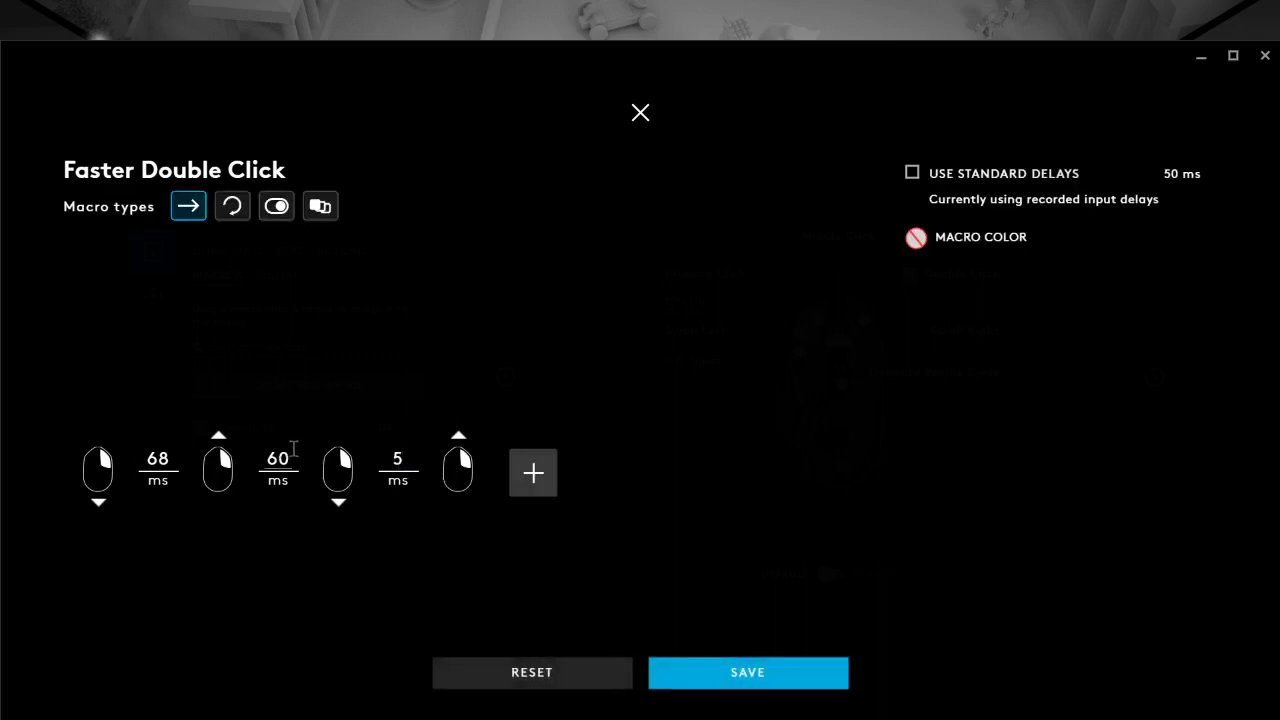
{"action": "left_click", "coordinate": [285, 456]}
{"action": "key", "text": "BackSpace"}
{"action": "key", "text": "BackSpace"}
{"action": "type", "text": "5"}
{"action": "key", "text": "Return"}
{"action": "left_click", "coordinate": [160, 458]}
{"action": "key", "text": "BackSpace"}
{"action": "key", "text": "BackSpace"}
{"action": "type", "text": "5"}
{"action": "key", "text": "Return"}
Step: Save Faster Double Click and reopen it to verify the 5 ms delays
{"action": "left_click", "coordinate": [723, 684]}
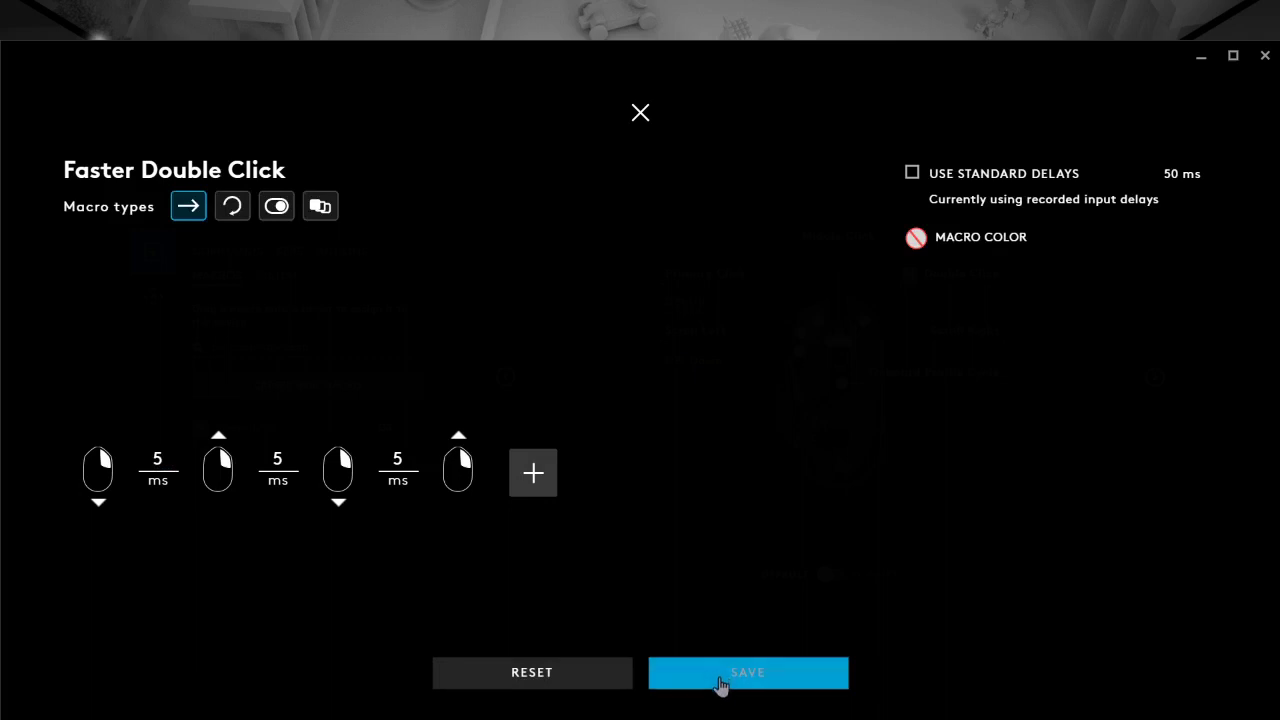
{"action": "key", "text": "Escape"}
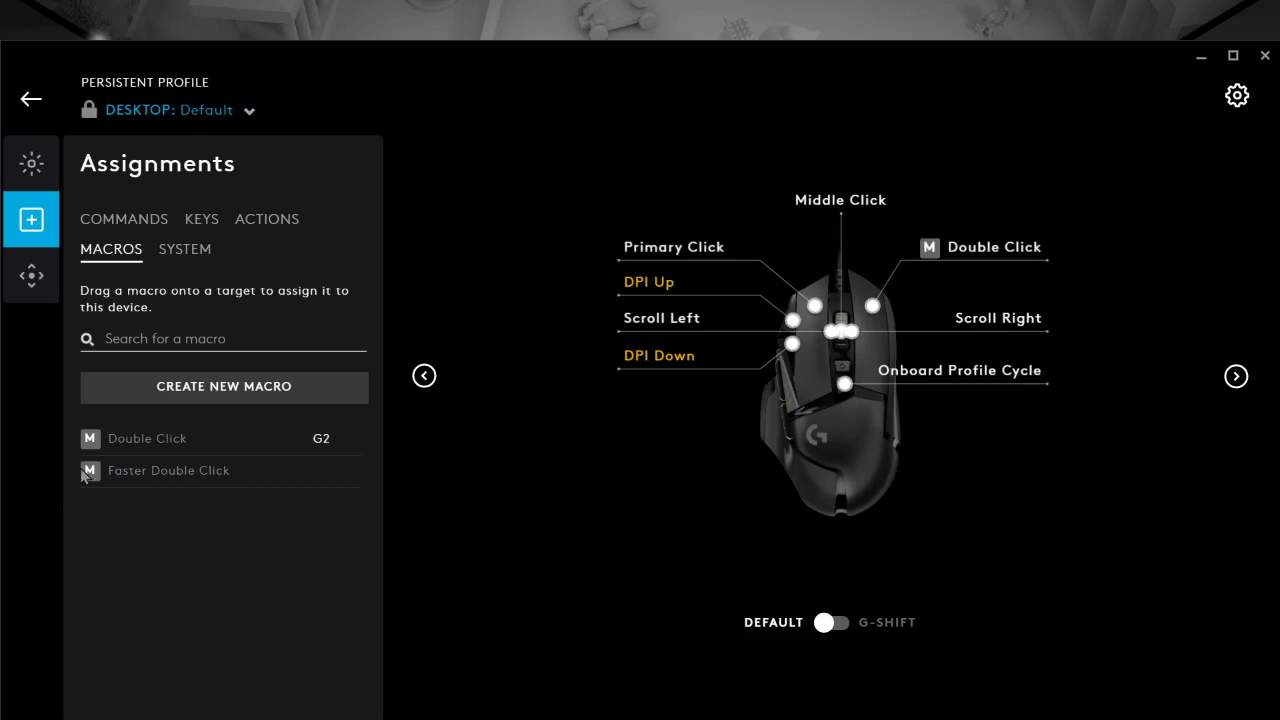
{"action": "left_click", "coordinate": [84, 472]}
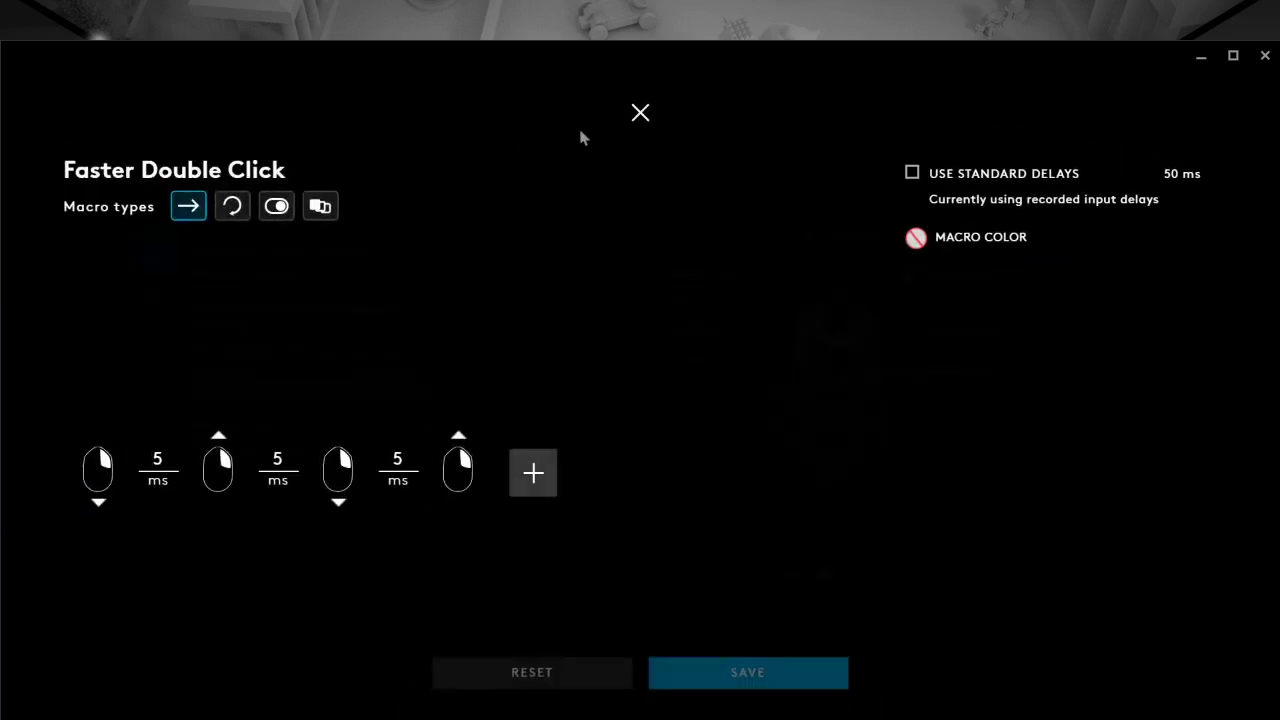
{"action": "key", "text": "Escape"}
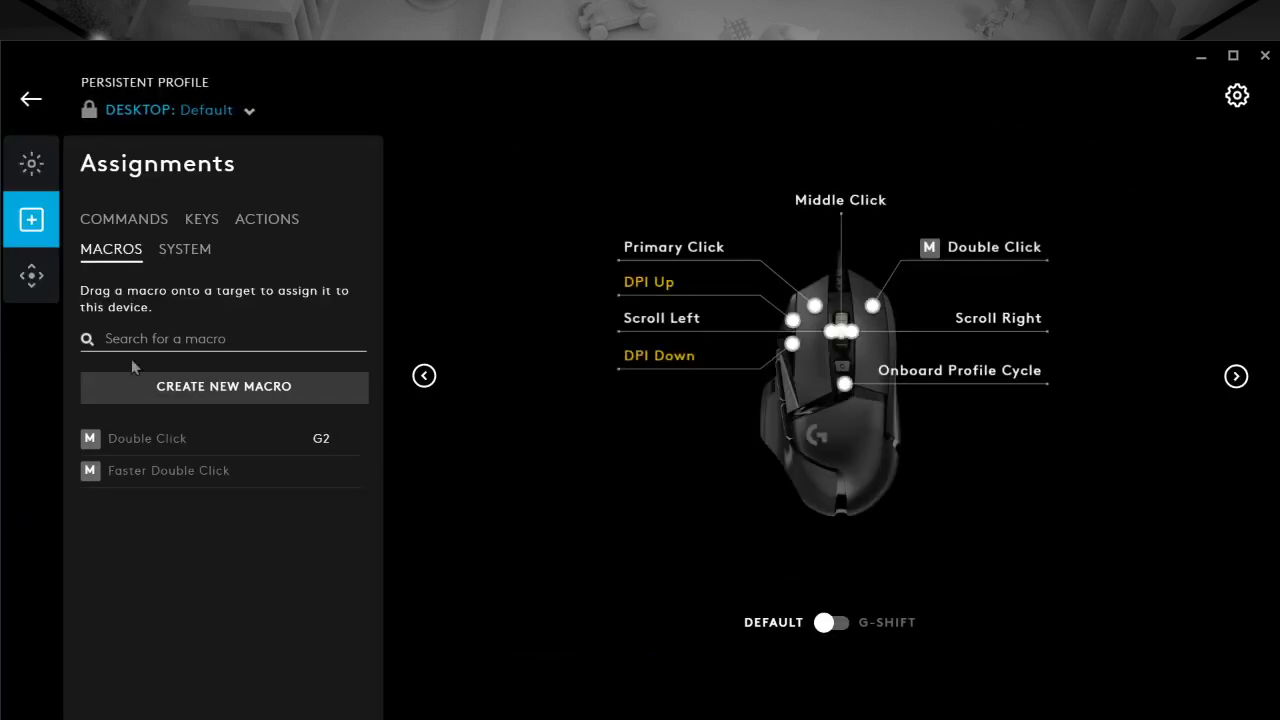
Step: Create an 'Autoclicker' macro set to Repeat While Holding with standard delays off
{"action": "left_click", "coordinate": [210, 382]}
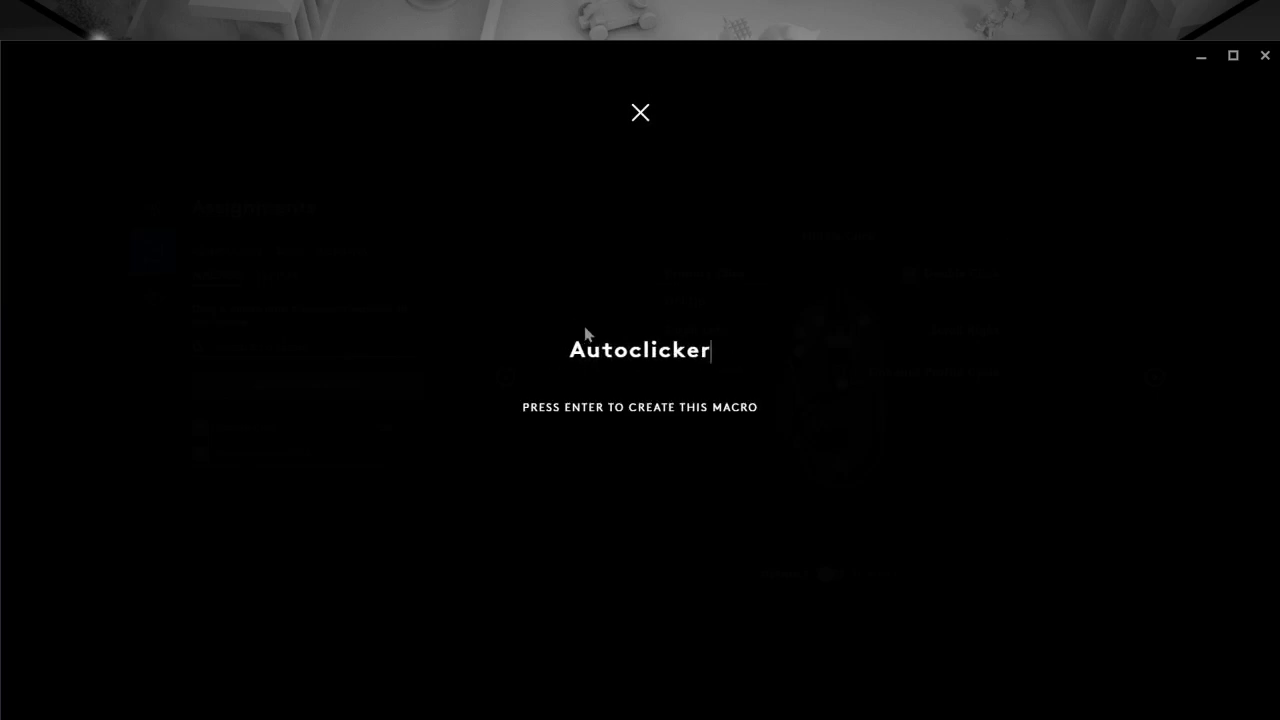
{"action": "key", "text": "Return"}
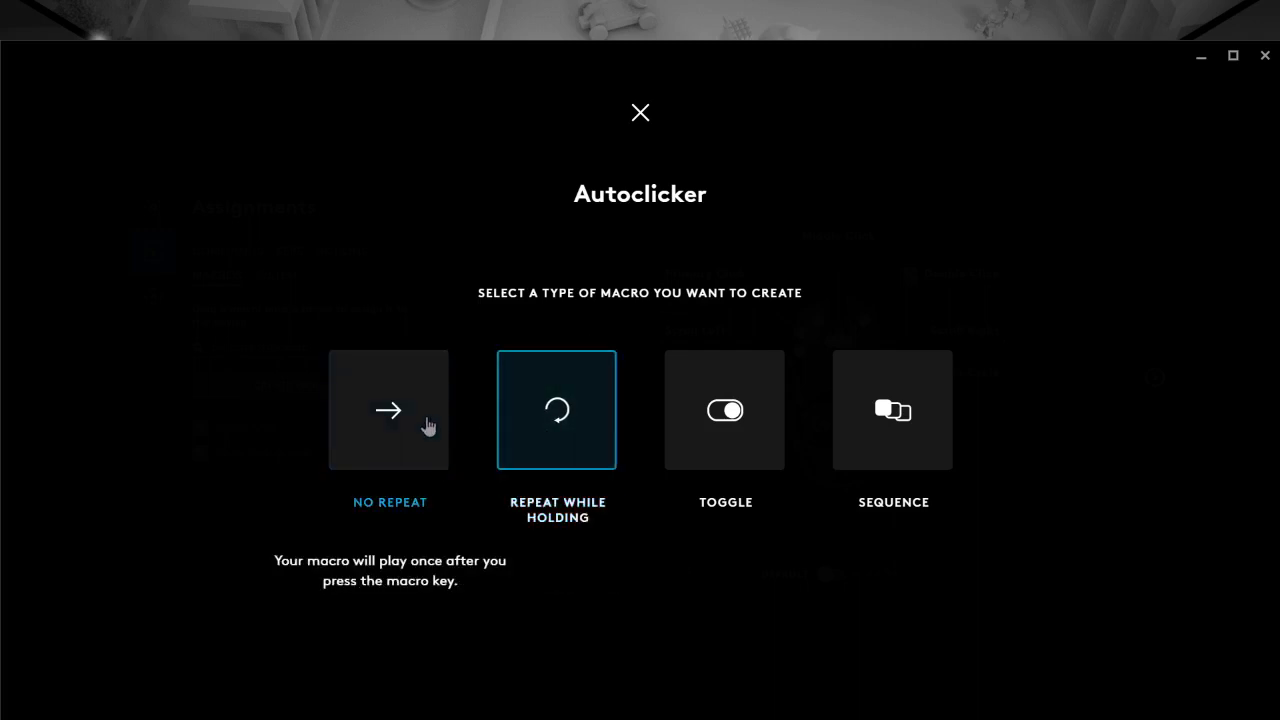
{"action": "left_click", "coordinate": [557, 420]}
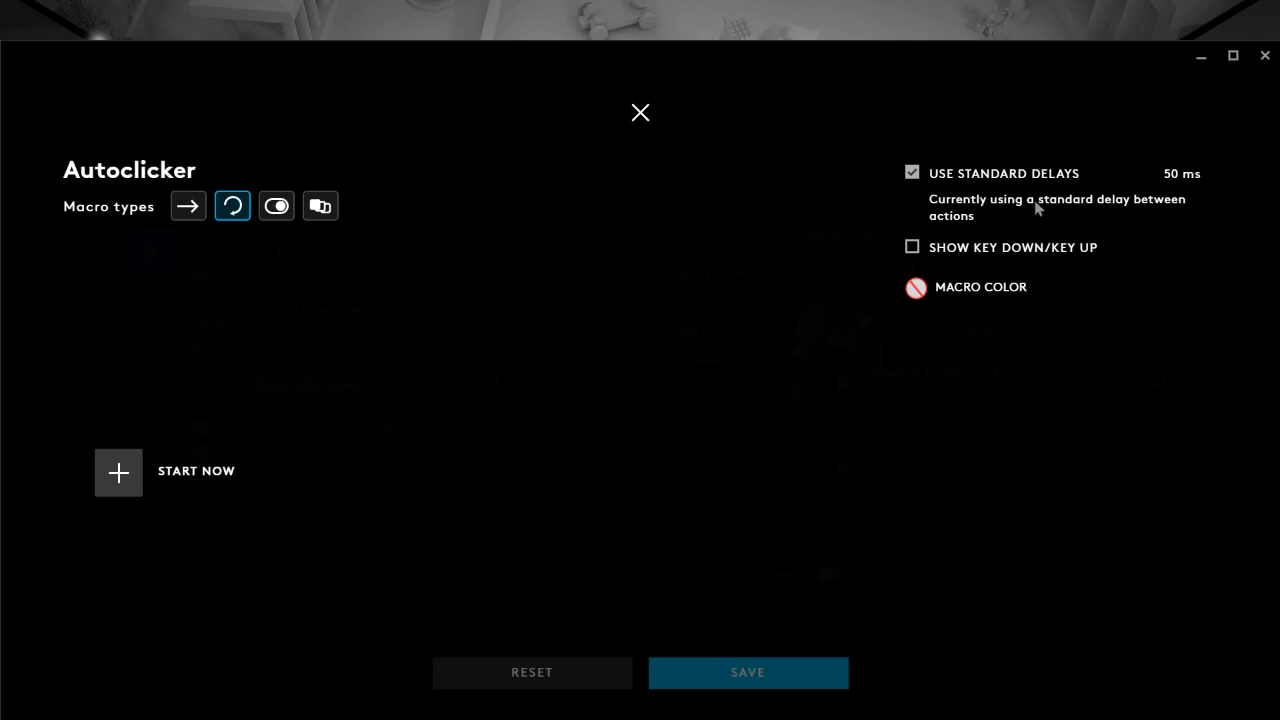
{"action": "left_click", "coordinate": [912, 173]}
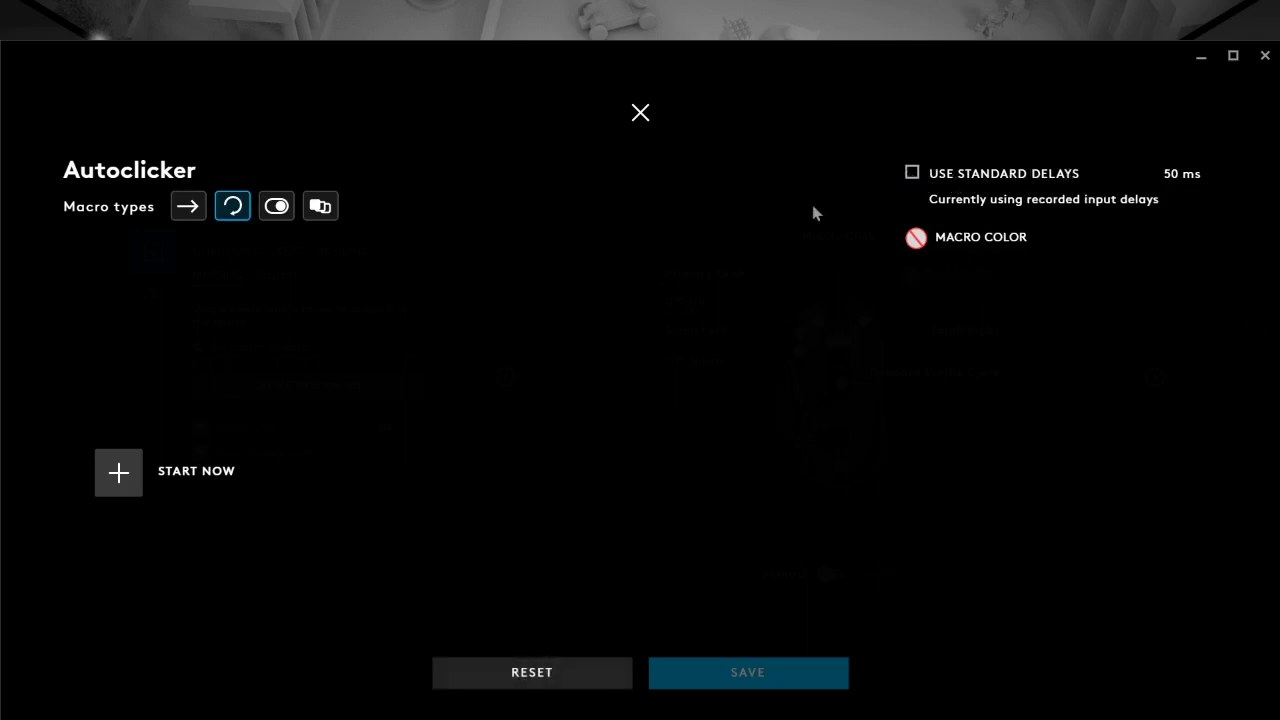
Step: Record two mouse clicks into the Autoclicker macro
{"action": "left_click", "coordinate": [119, 472]}
{"action": "left_click", "coordinate": [305, 332]}
{"action": "left_click", "coordinate": [121, 474]}
{"action": "left_click", "coordinate": [262, 343]}
{"action": "left_click", "coordinate": [178, 640]}
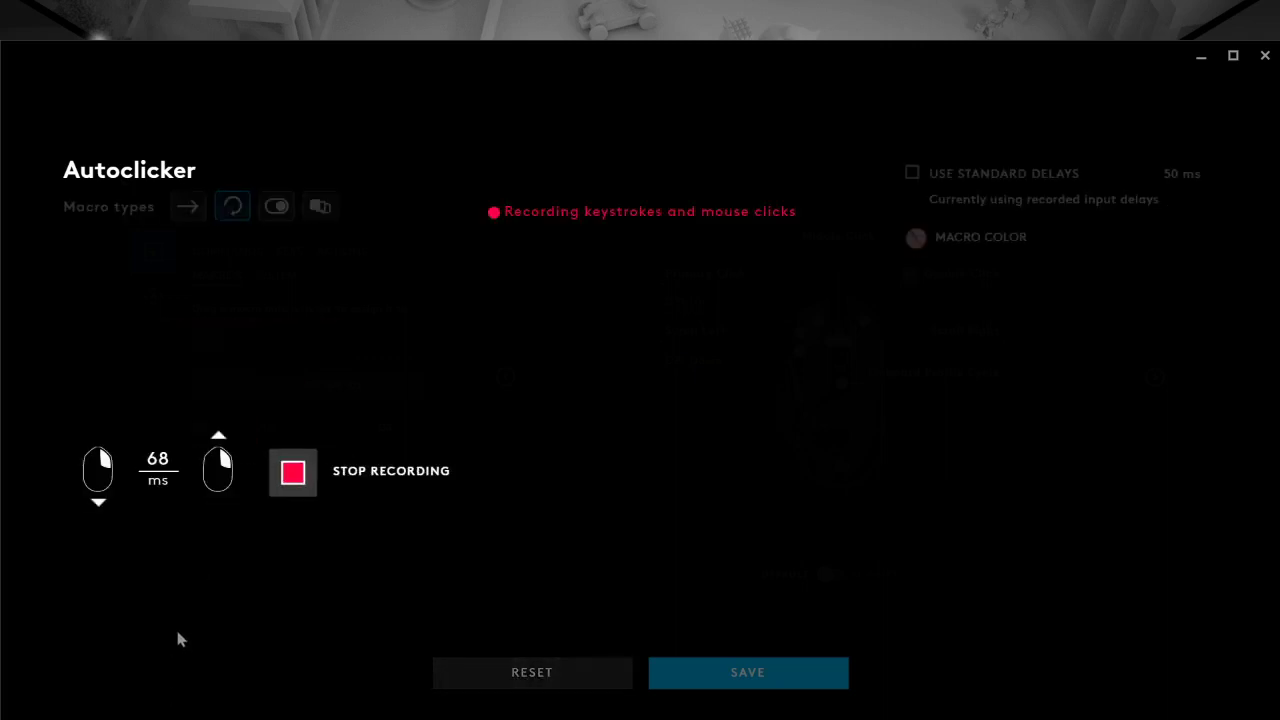
{"action": "left_click", "coordinate": [205, 600]}
{"action": "left_click", "coordinate": [533, 474]}
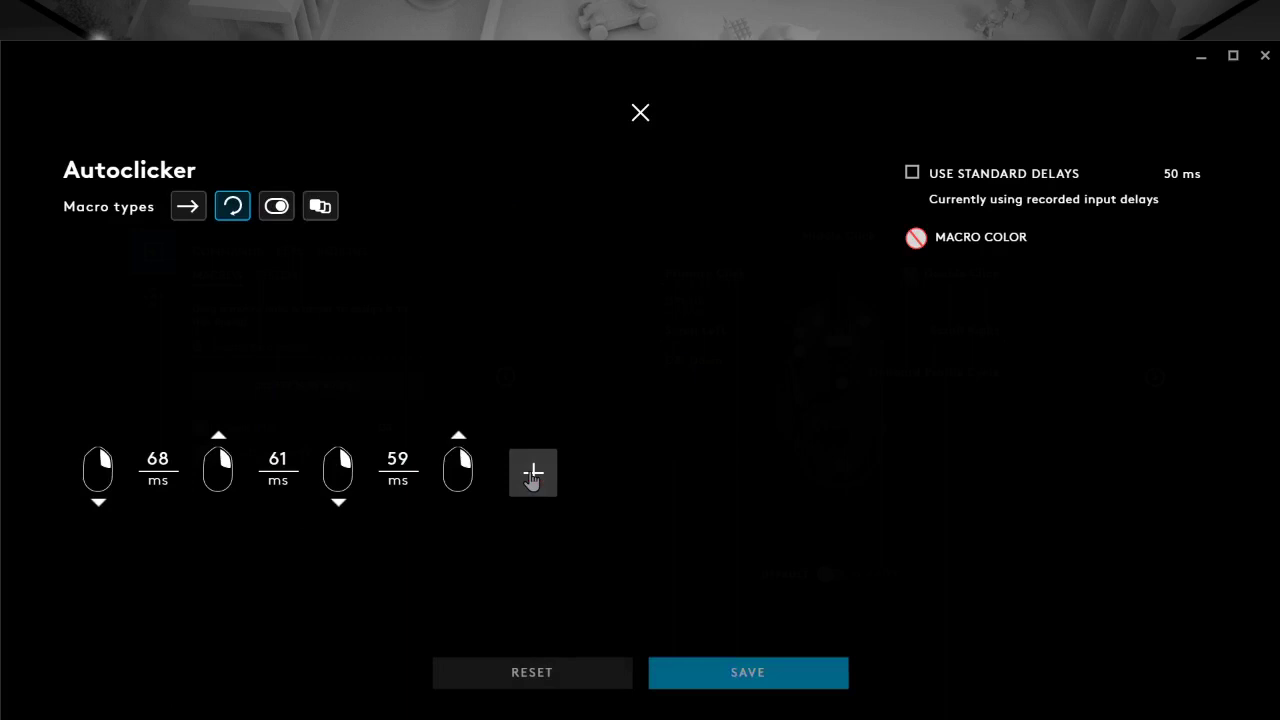
Step: Set the three delays (59, 61, 68 ms) to 5 ms and save Autoclicker
{"action": "key", "text": "BackSpace"}
{"action": "key", "text": "Return"}
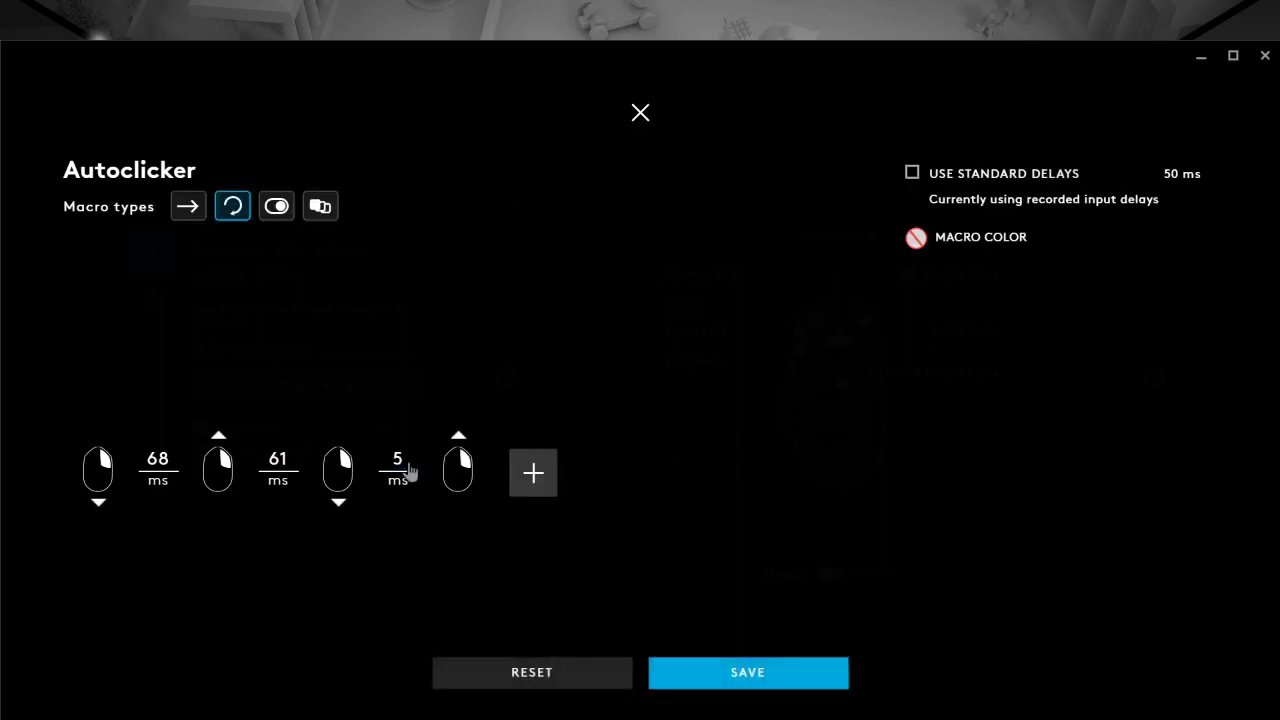
{"action": "left_click", "coordinate": [281, 457]}
{"action": "key", "text": "BackSpace"}
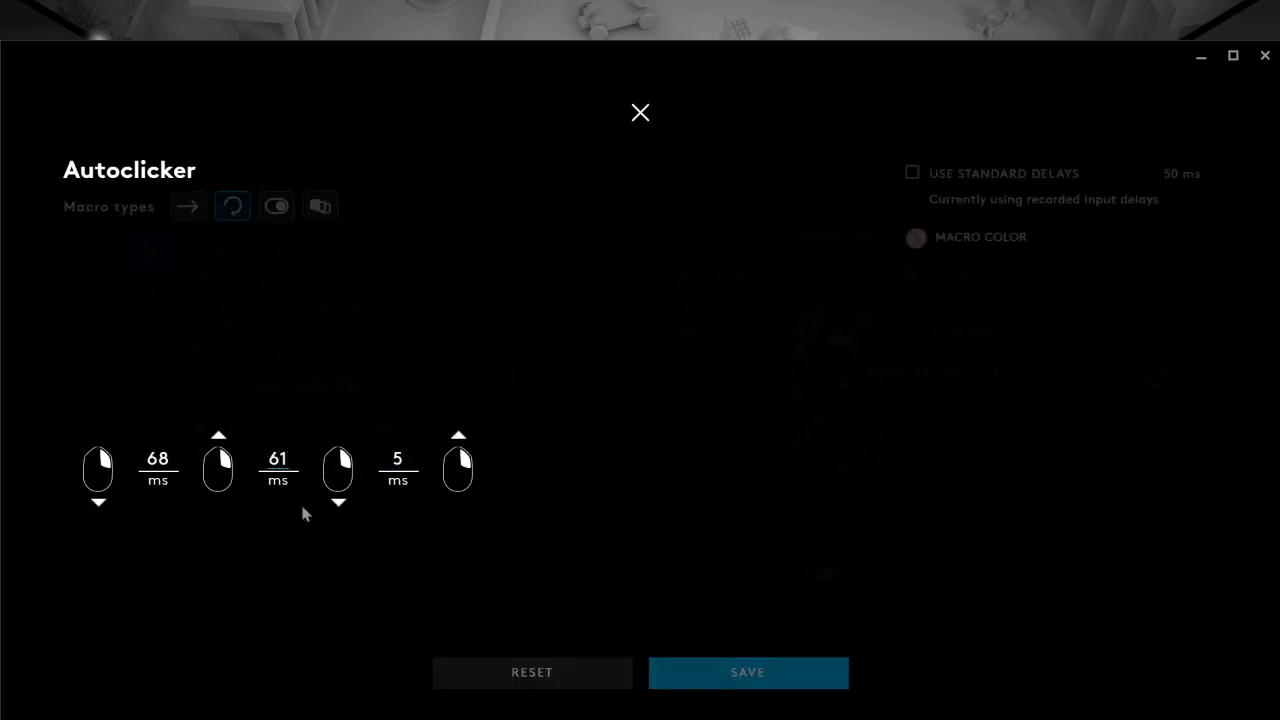
{"action": "type", "text": "5"}
{"action": "key", "text": "Return"}
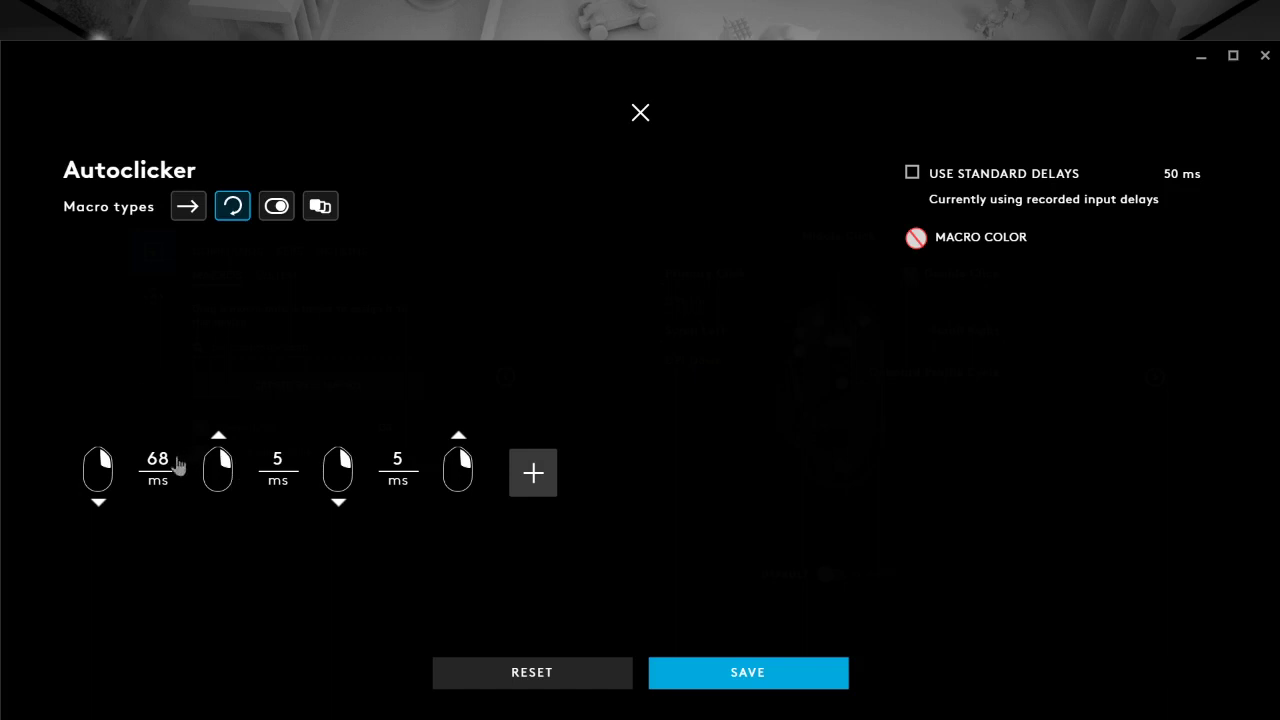
{"action": "left_click", "coordinate": [172, 460]}
{"action": "left_click", "coordinate": [172, 461]}
{"action": "key", "text": "BackSpace"}
{"action": "key", "text": "BackSpace"}
{"action": "type", "text": "5"}
{"action": "key", "text": "Return"}
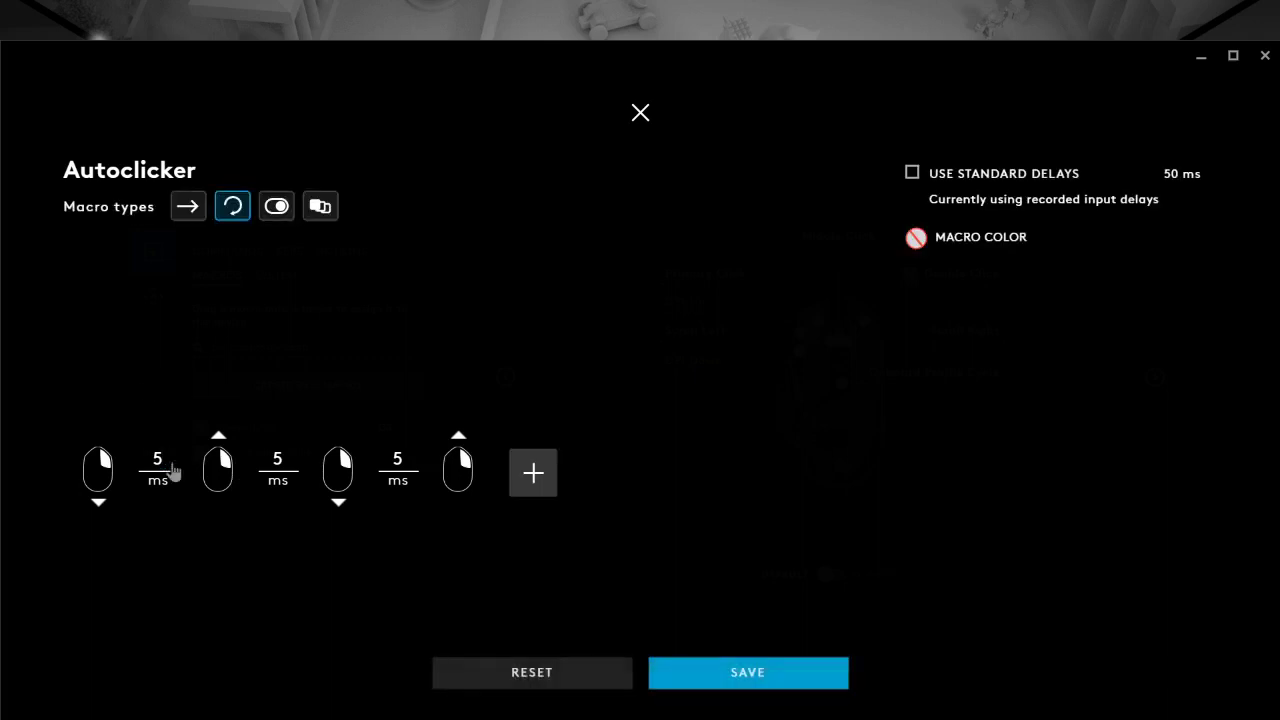
{"action": "left_click", "coordinate": [778, 671]}
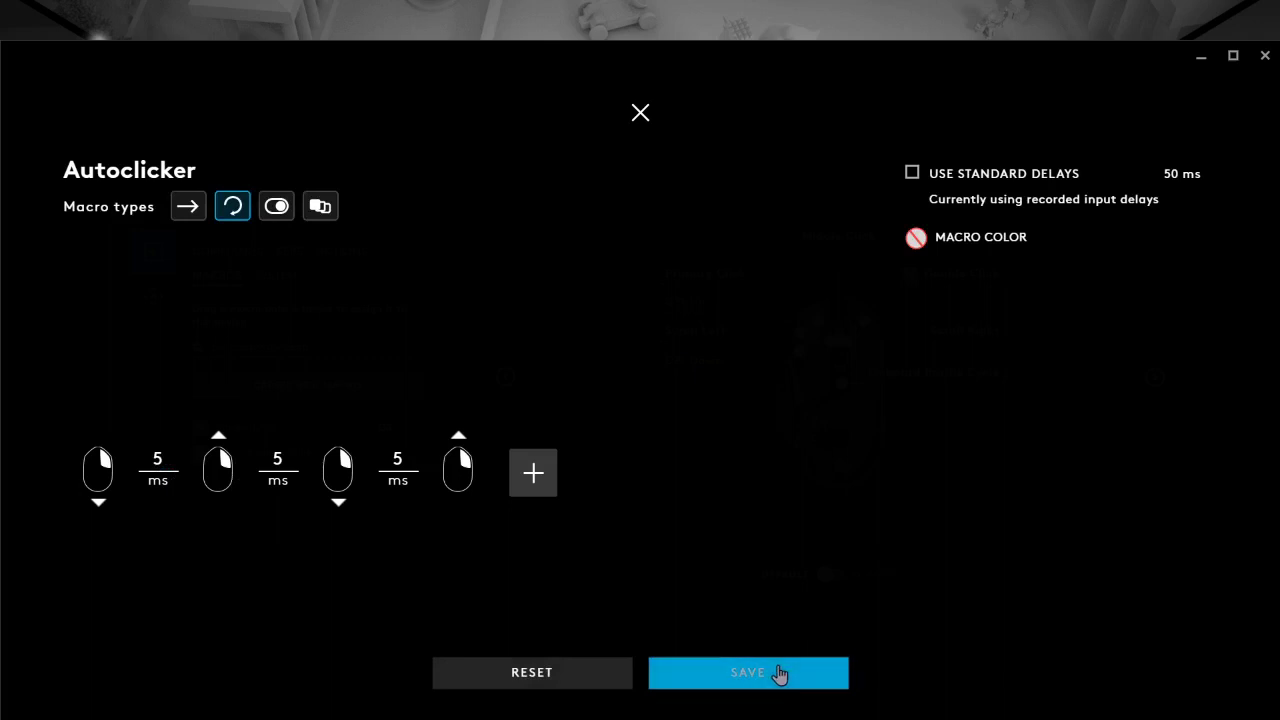